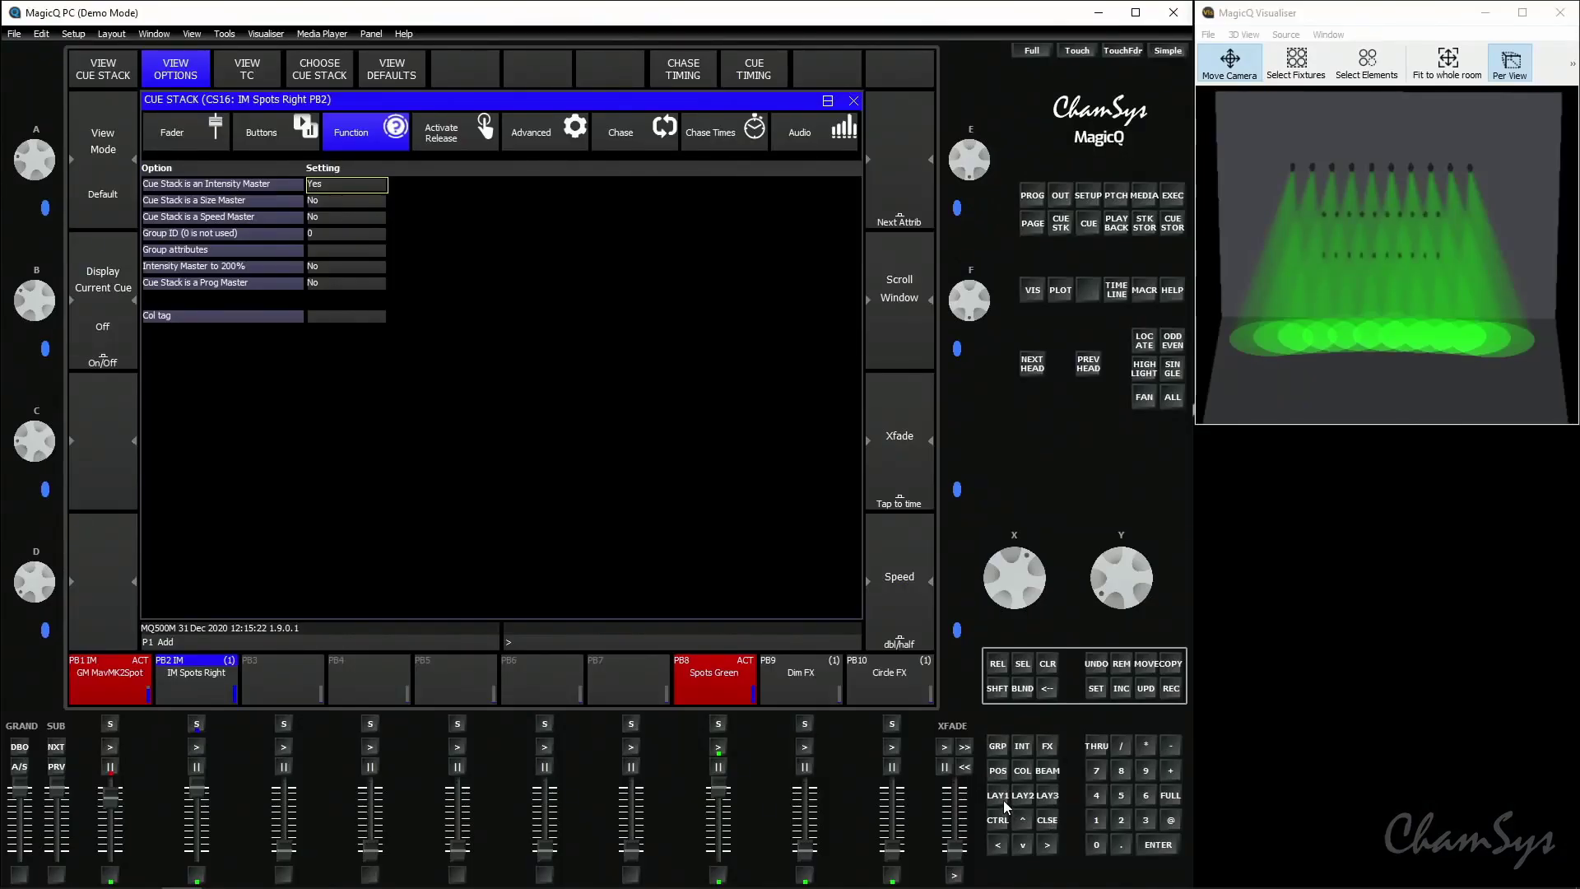
# Step: Show the Group/Position/Colour/Beam layout and lower the PB8 Spots Green fader to off
pyautogui.click(1003, 799)
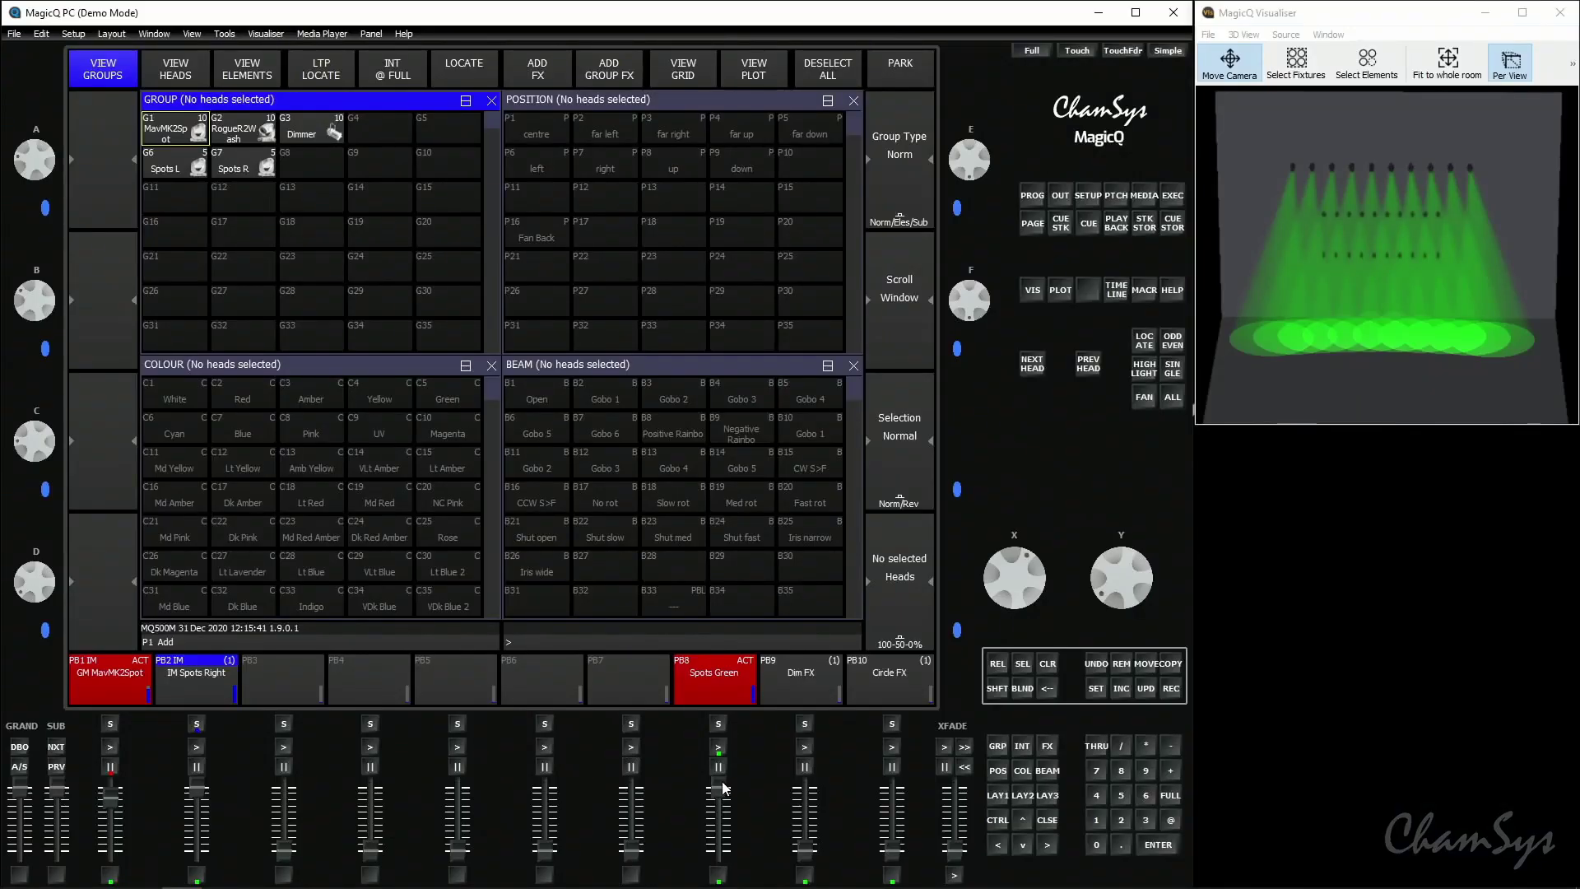
pyautogui.moveTo(725, 788); pyautogui.dragTo(726, 885)
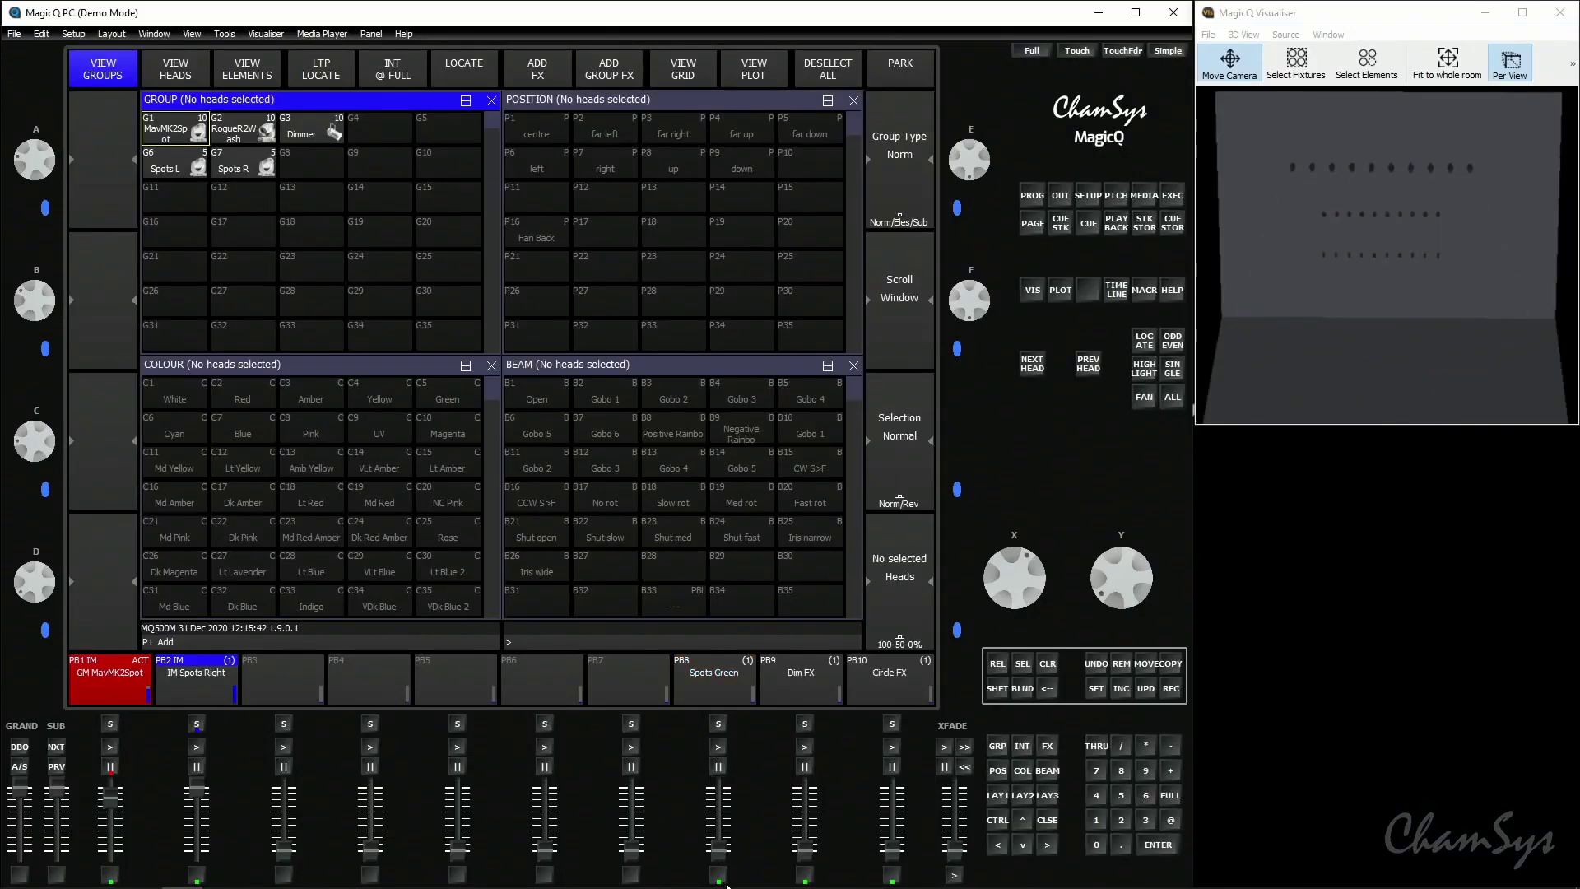
# Step: Run Circle FX, record group G1 MavMK2Spot onto playback 3, and open its cue stack options
pyautogui.click(892, 747)
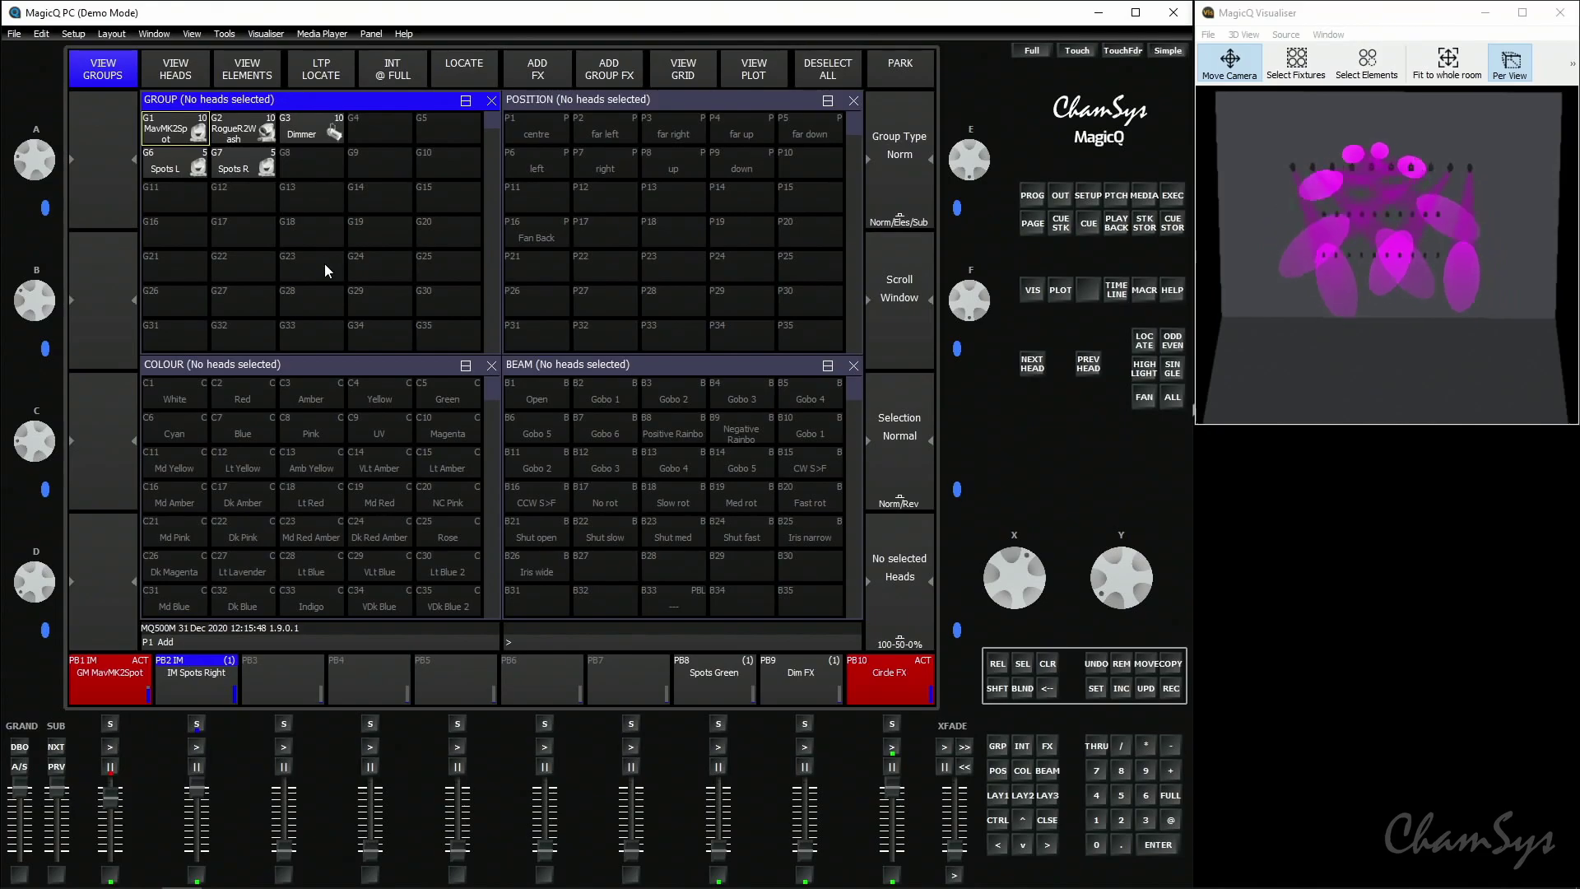
pyautogui.click(174, 132)
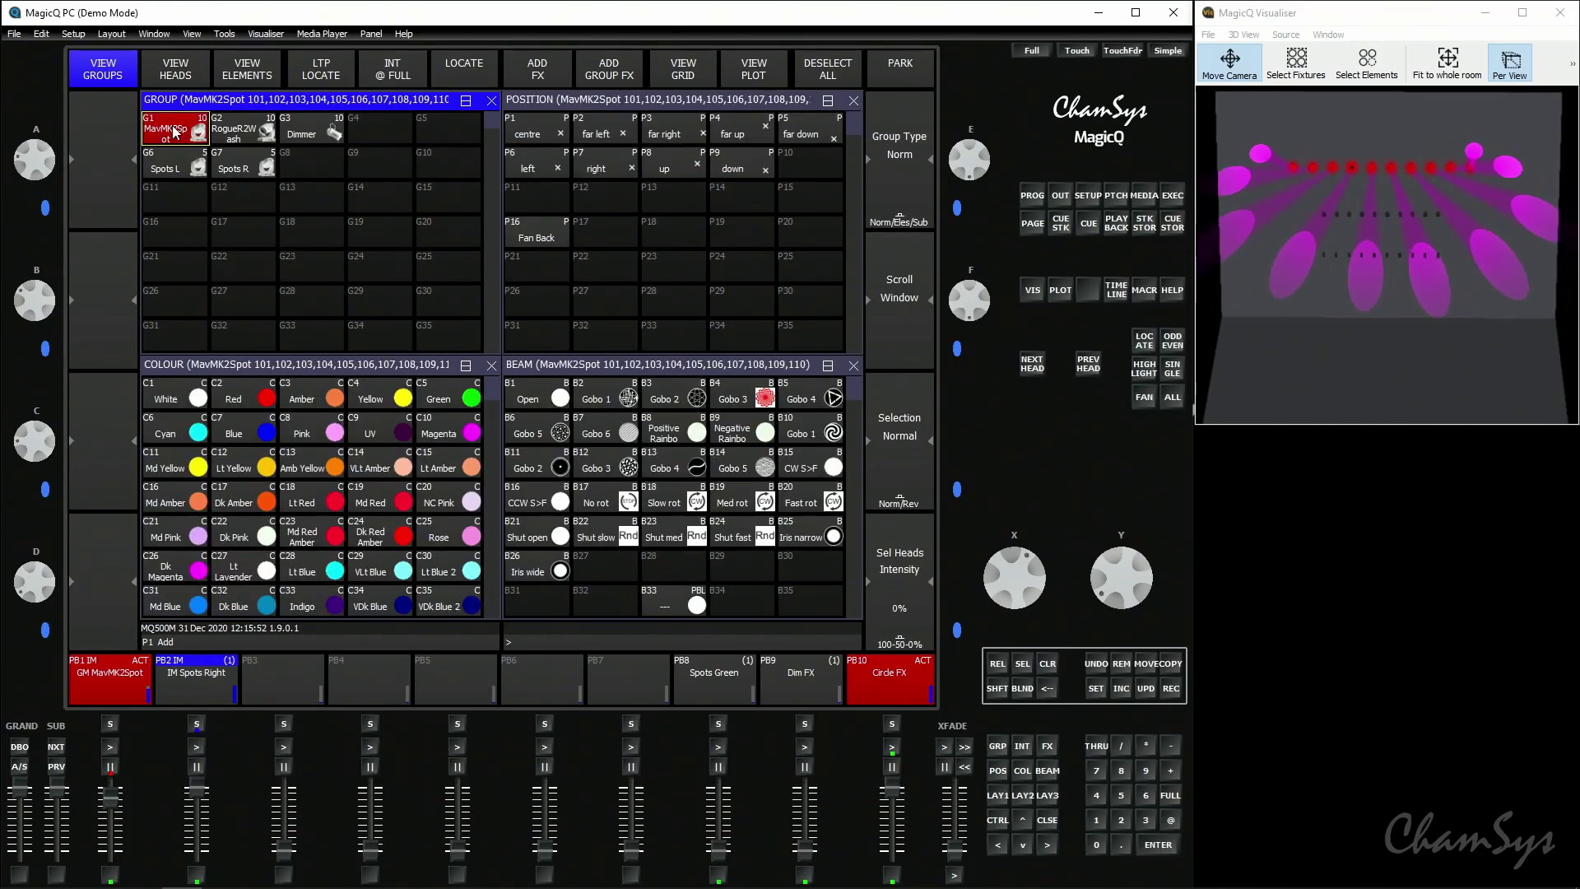
pyautogui.click(1173, 691)
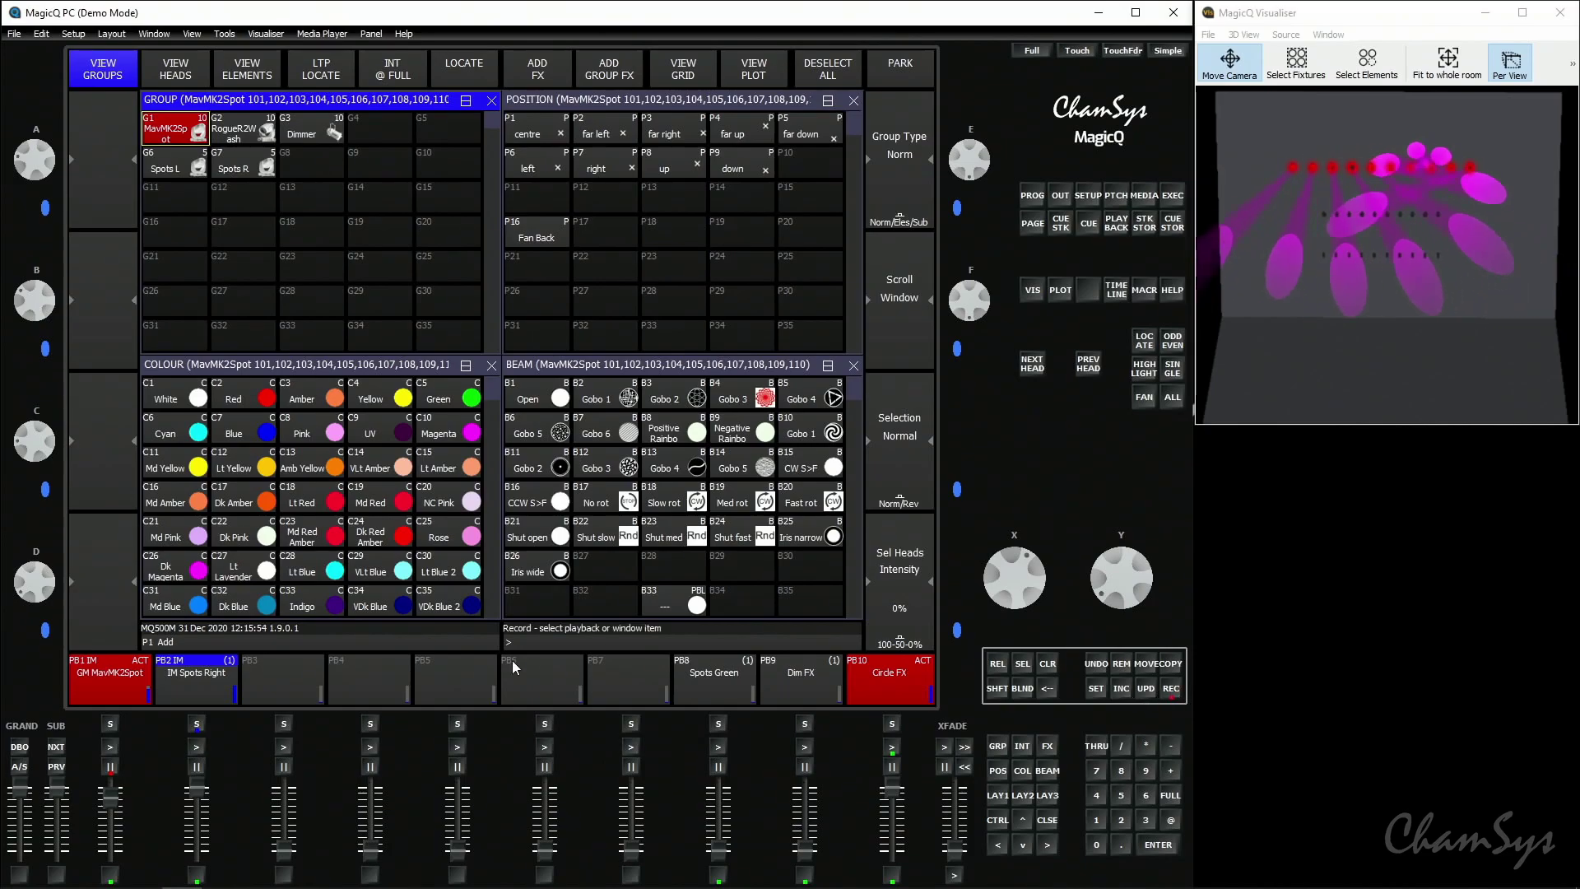
pyautogui.click(283, 686)
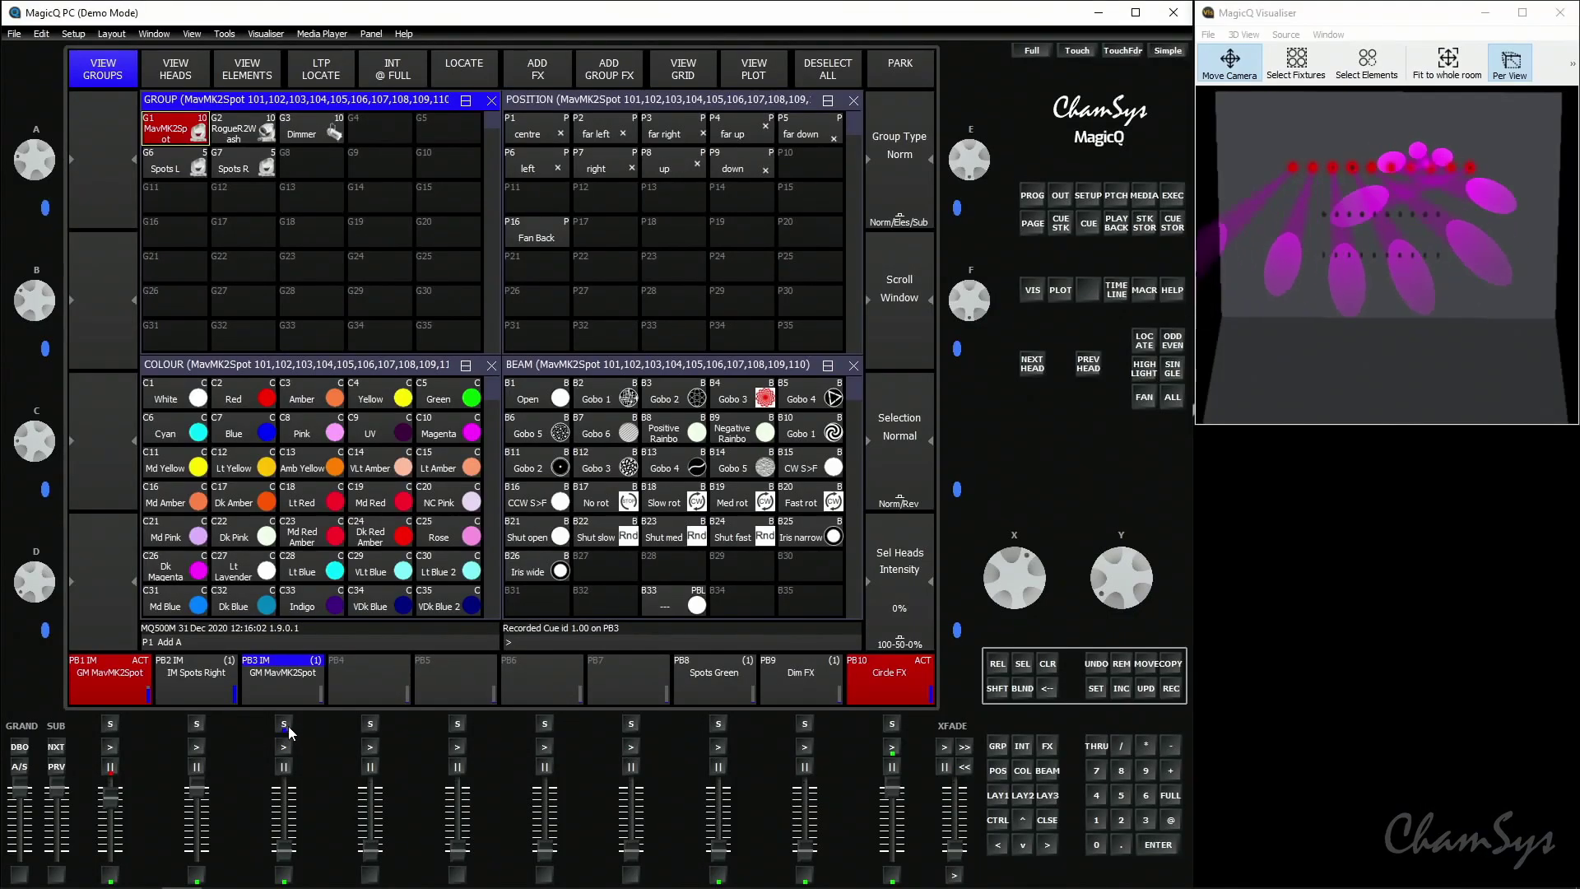
pyautogui.click(288, 729)
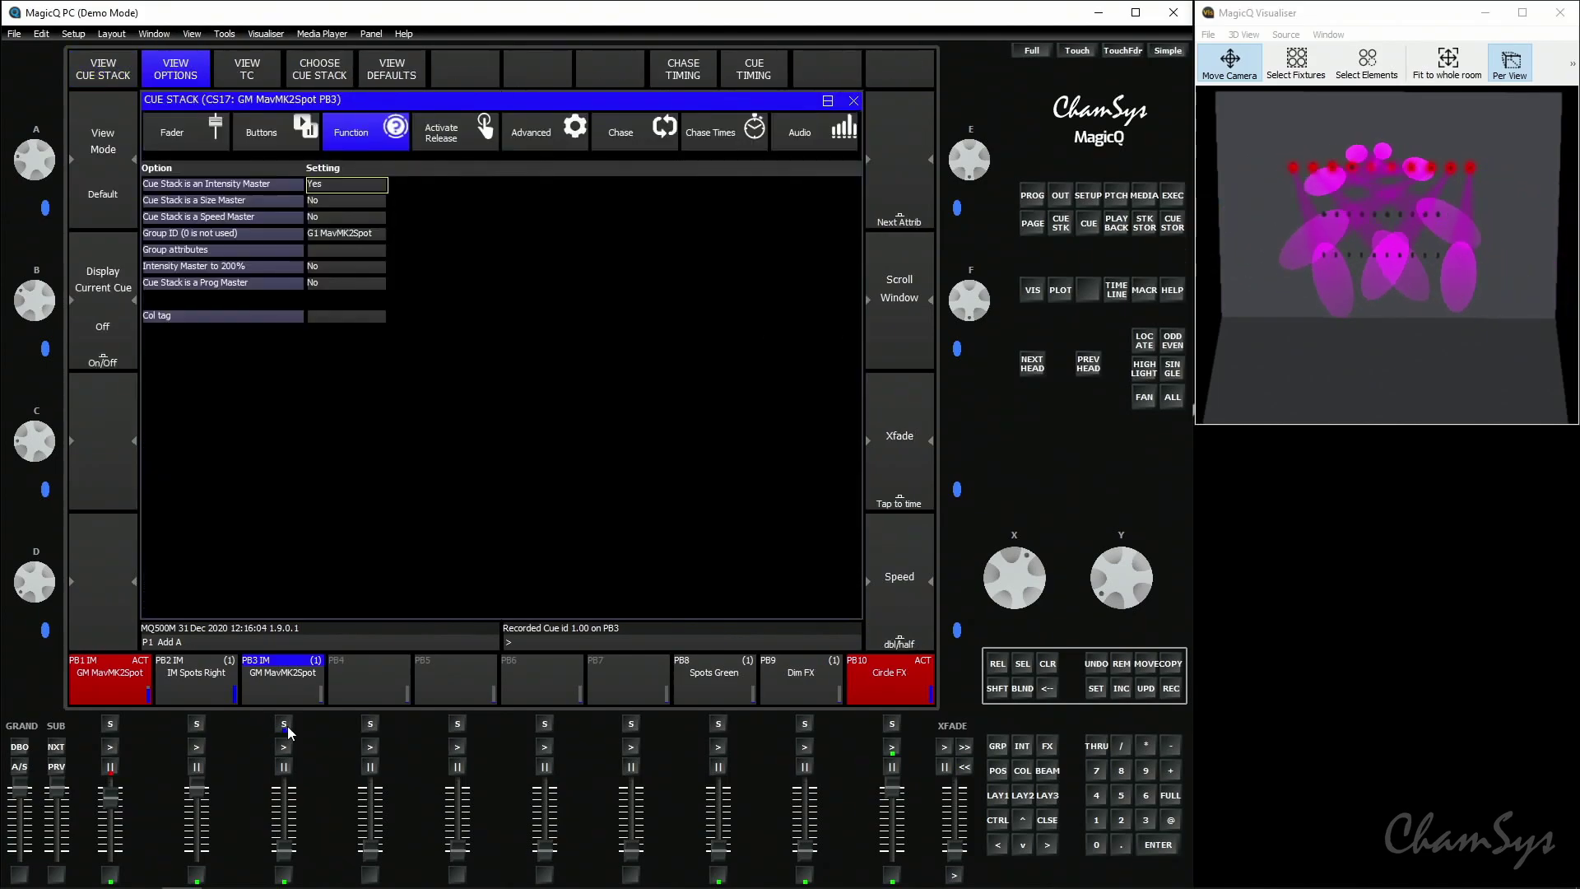
# Step: Switch playback 3 from an Intensity Master to a Size Master and activate it
pyautogui.click(326, 184)
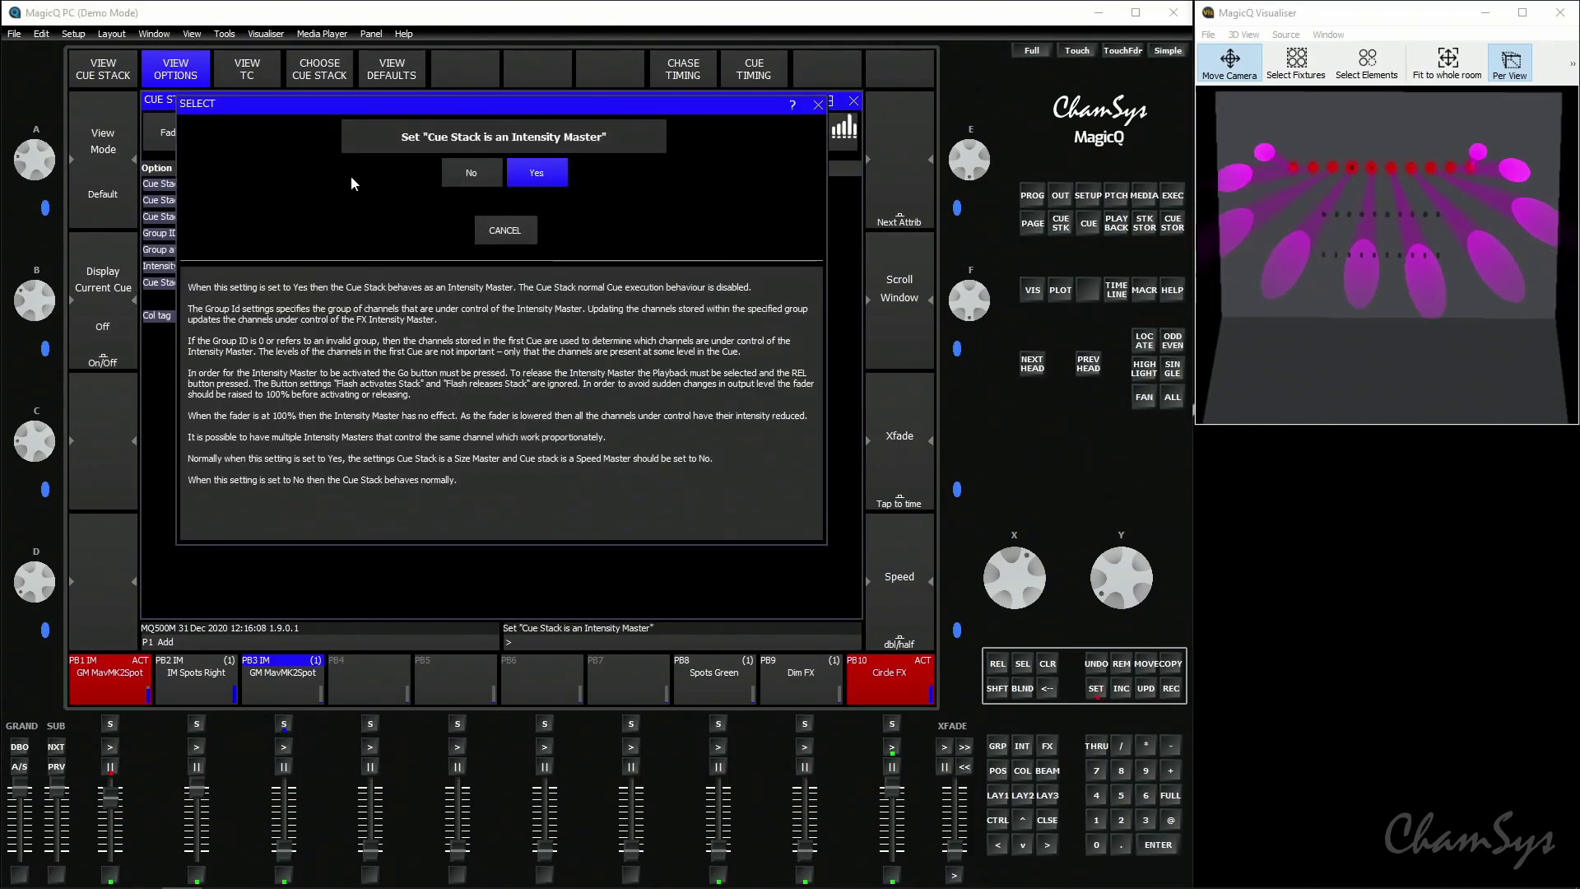
pyautogui.click(480, 174)
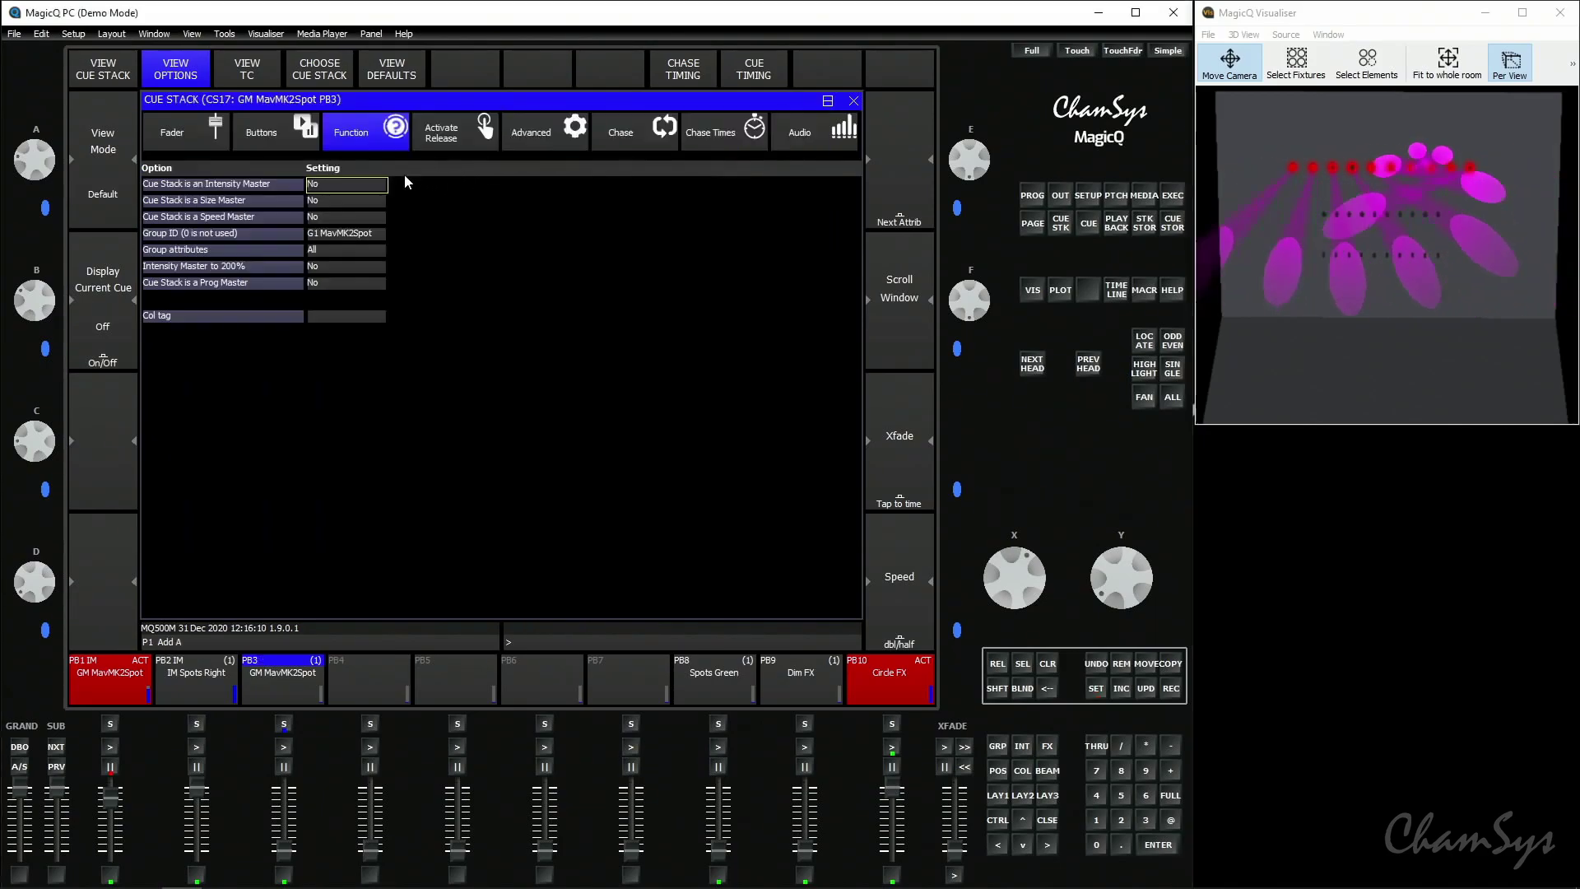
pyautogui.click(346, 201)
pyautogui.click(531, 175)
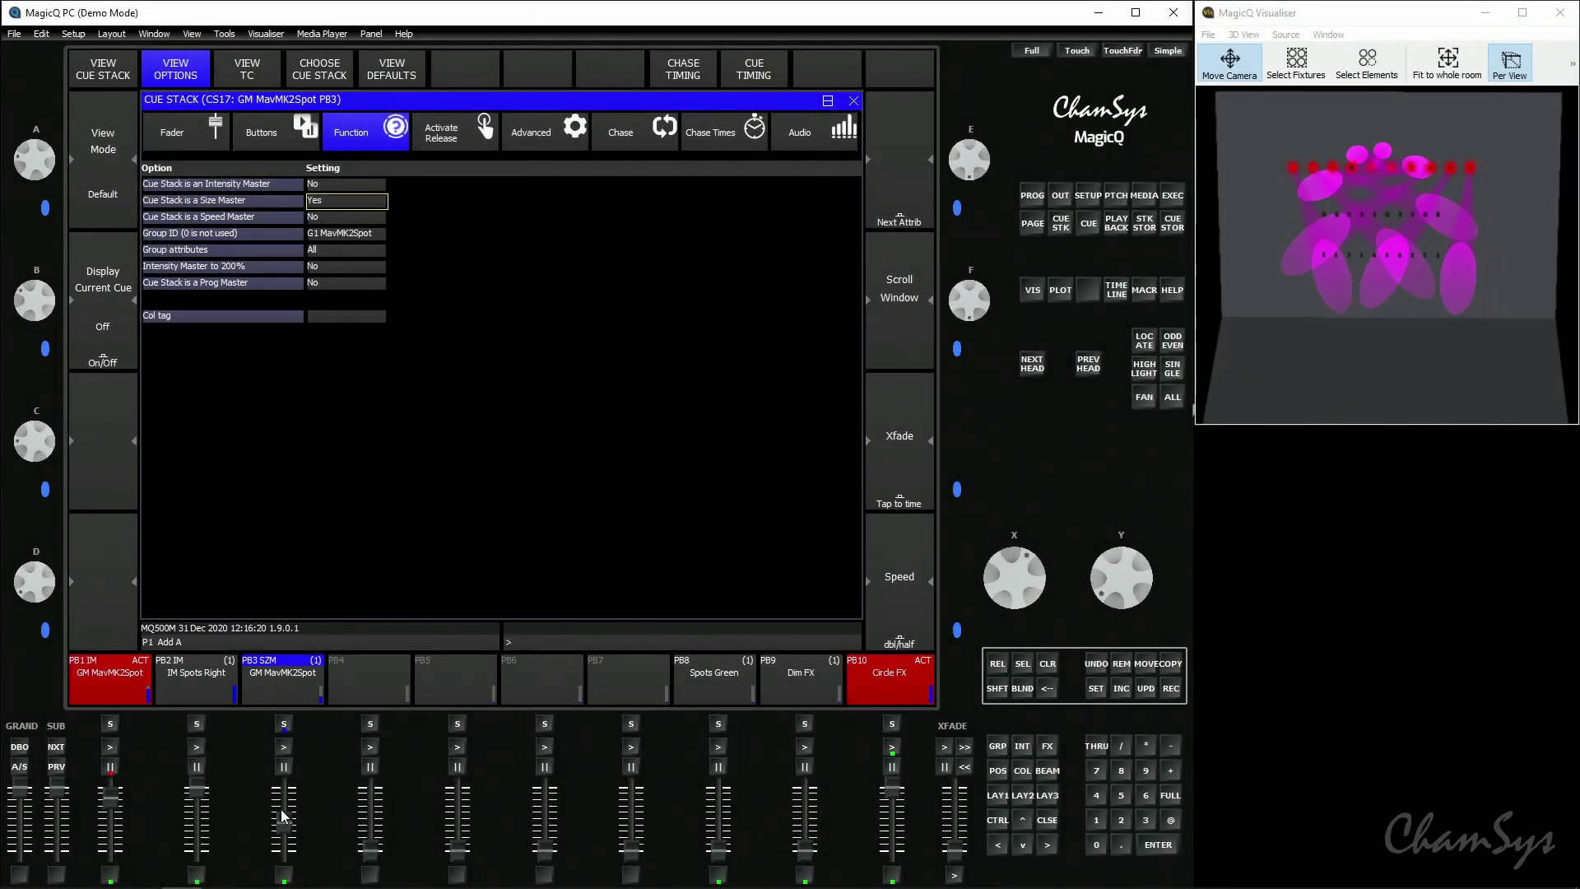
pyautogui.moveTo(284, 813); pyautogui.dragTo(291, 839)
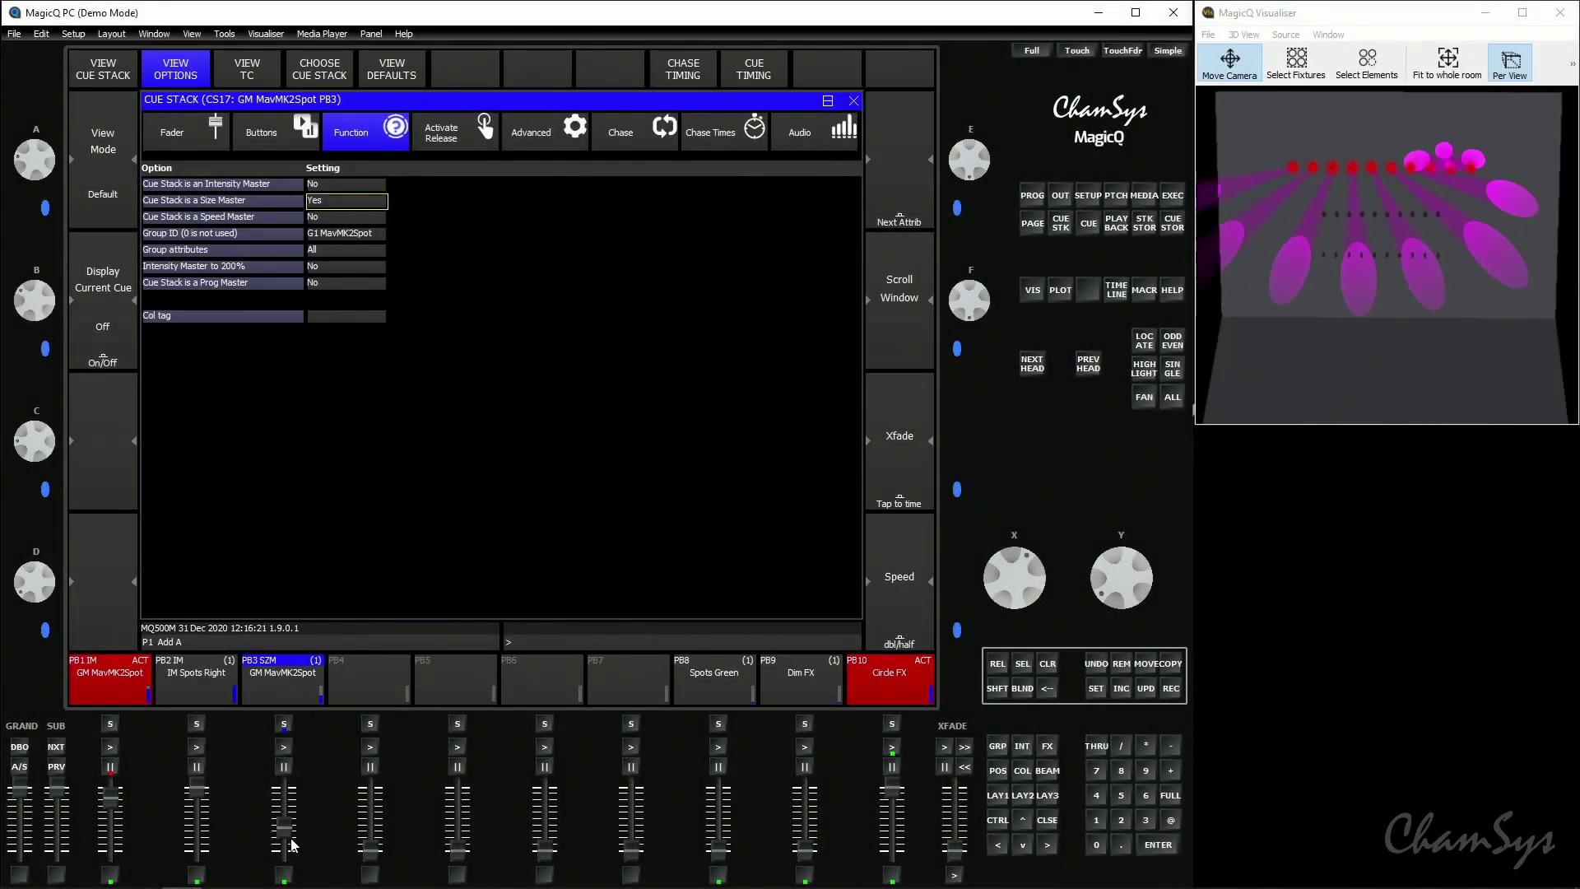
pyautogui.click(285, 749)
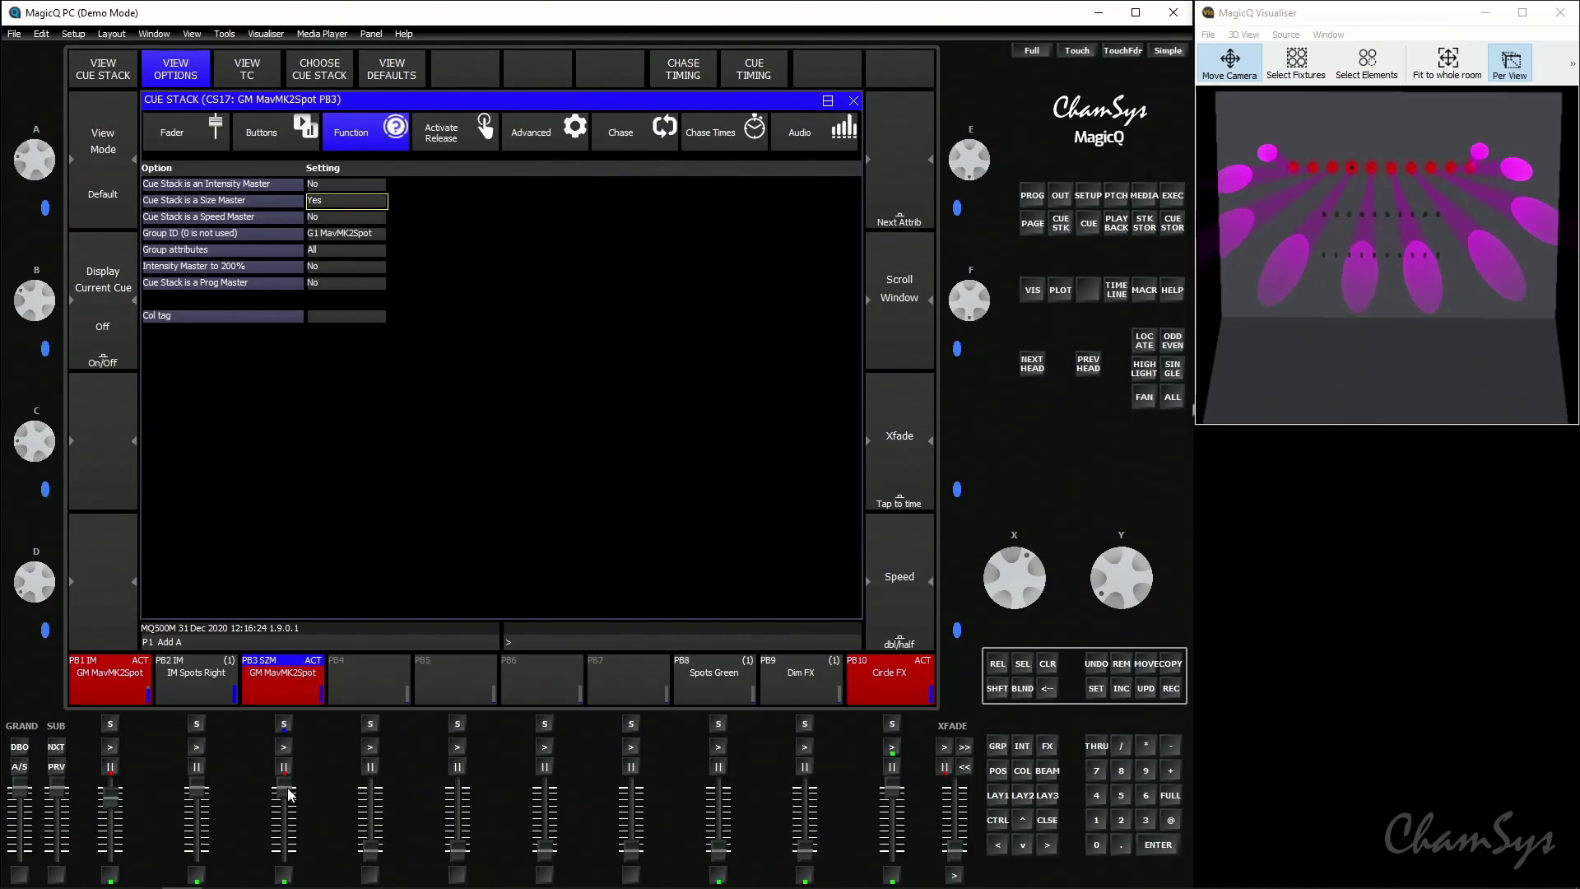
# Step: Lower the PB3 fader to shrink the Circle FX size, then return to the group layout
pyautogui.moveTo(293, 832); pyautogui.dragTo(266, 780)
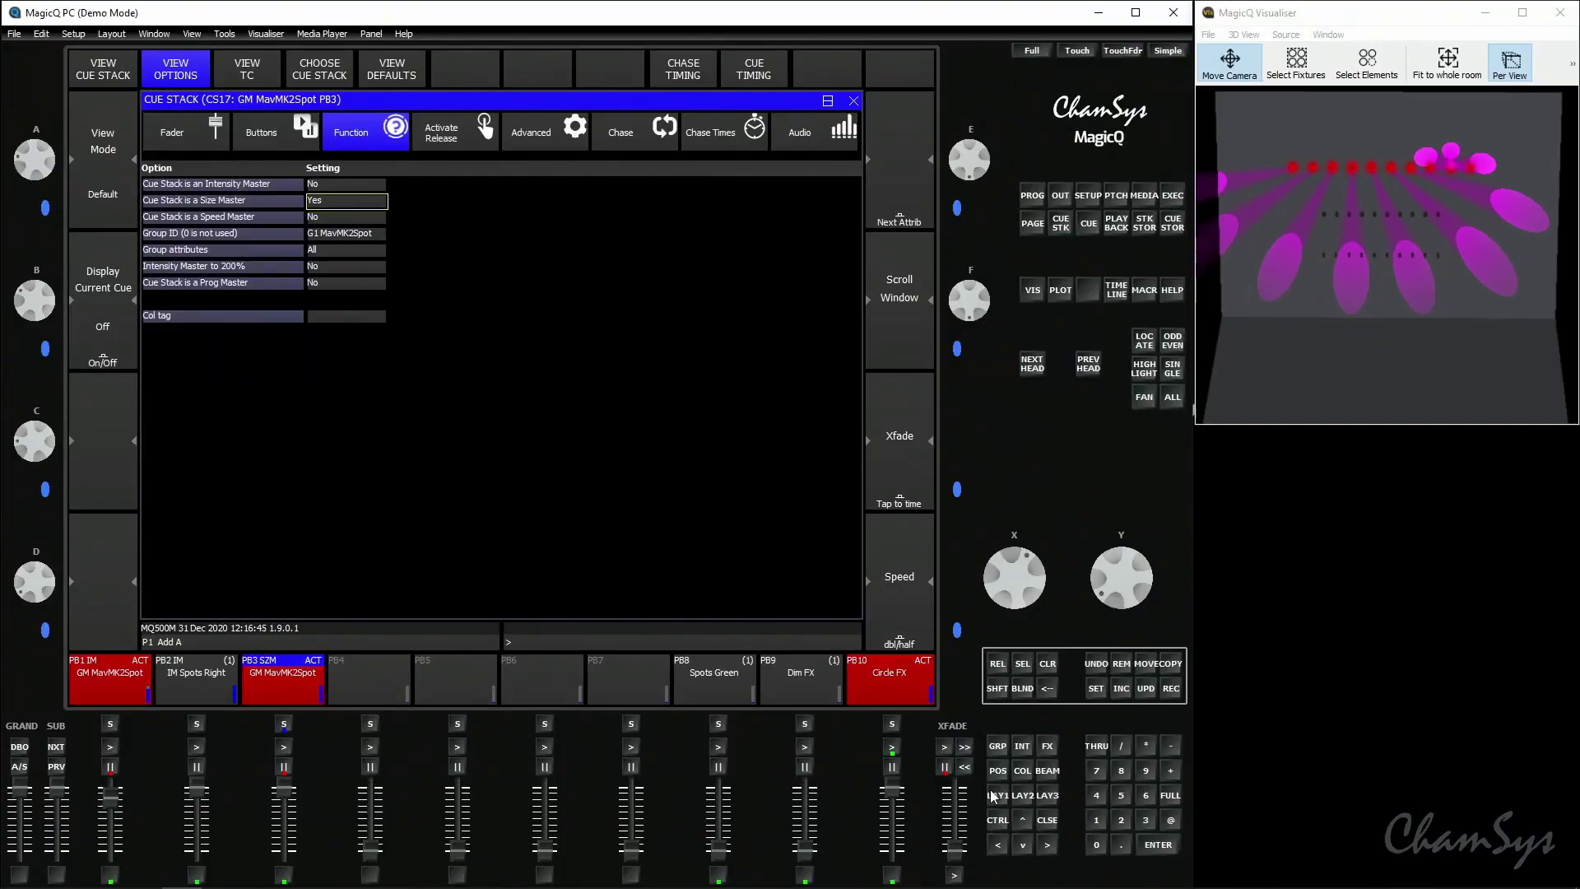
pyautogui.click(994, 796)
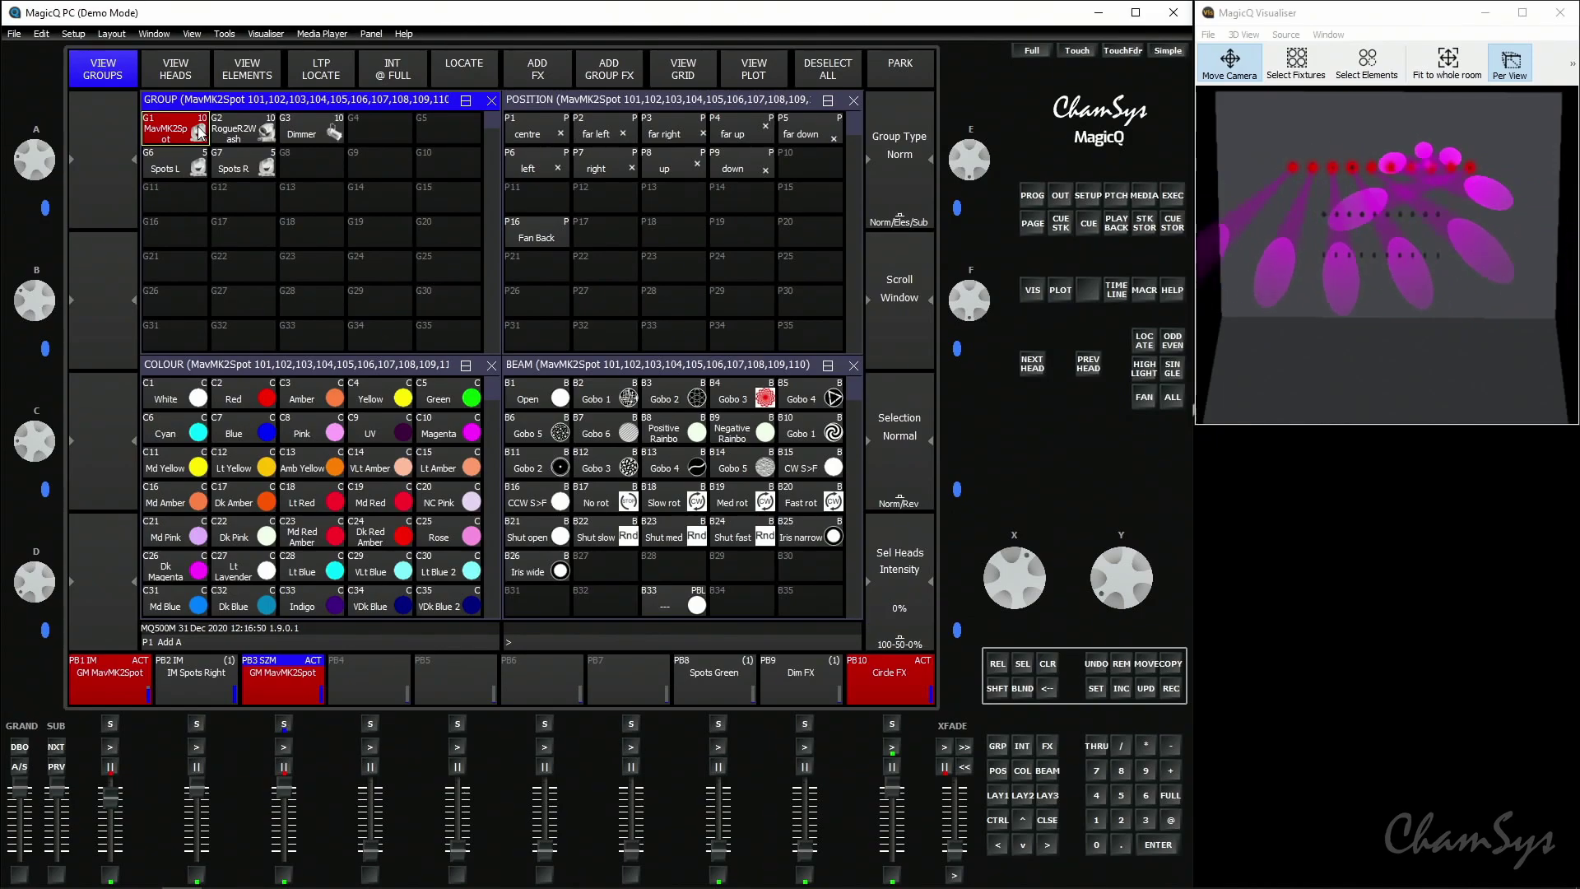
# Step: Set a pan offset for the spots with the Position window's X encoder
pyautogui.click(288, 724)
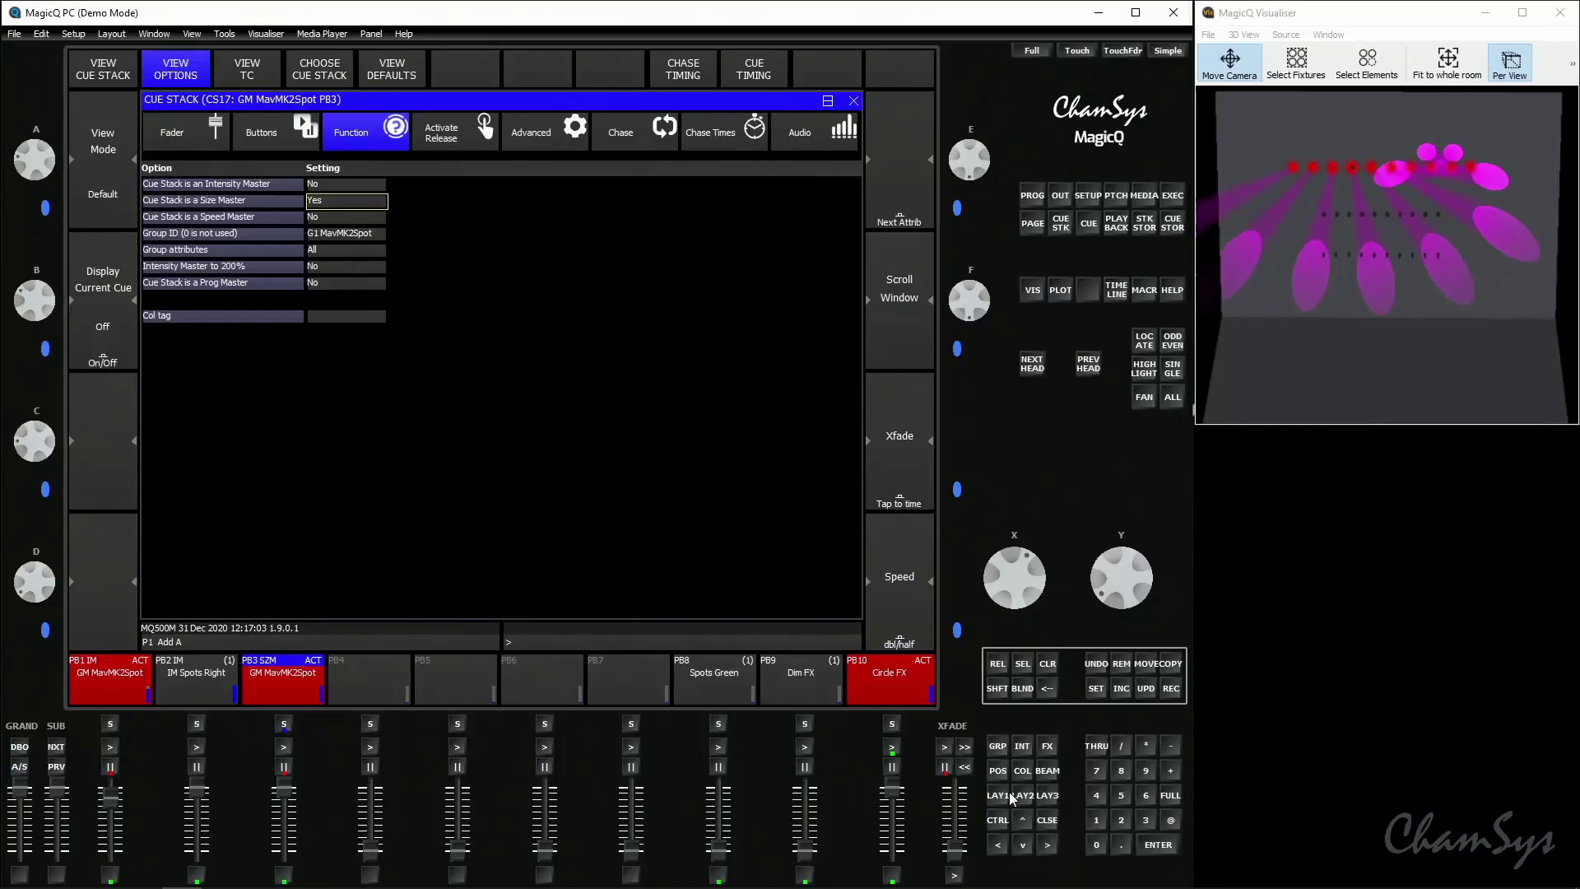
pyautogui.click(1001, 799)
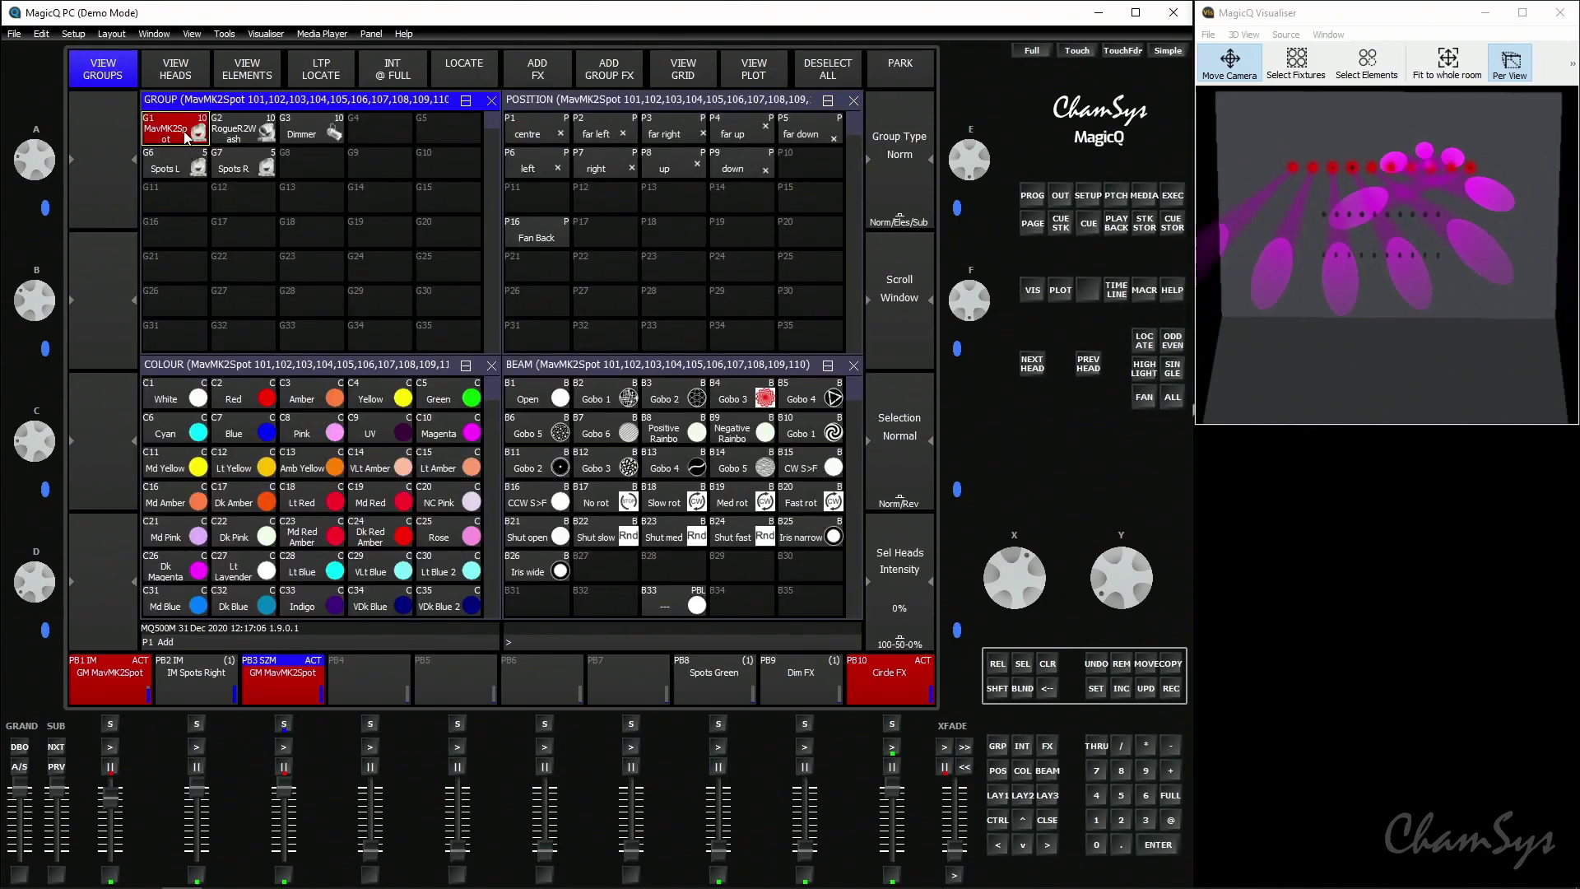
pyautogui.click(671, 247)
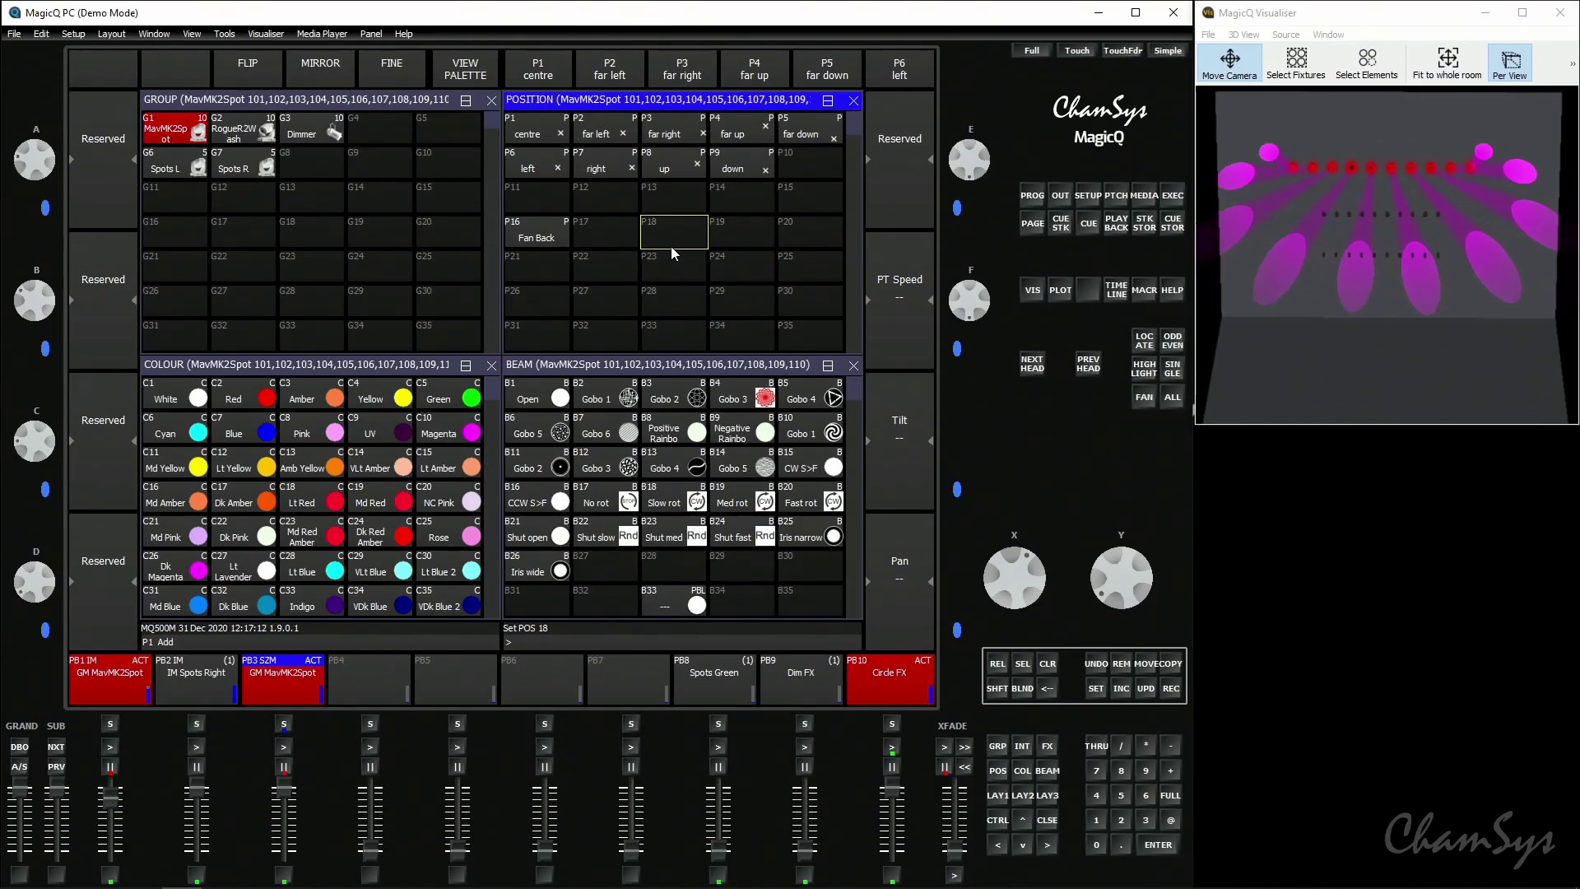
pyautogui.moveTo(1020, 577); pyautogui.dragTo(1011, 594)
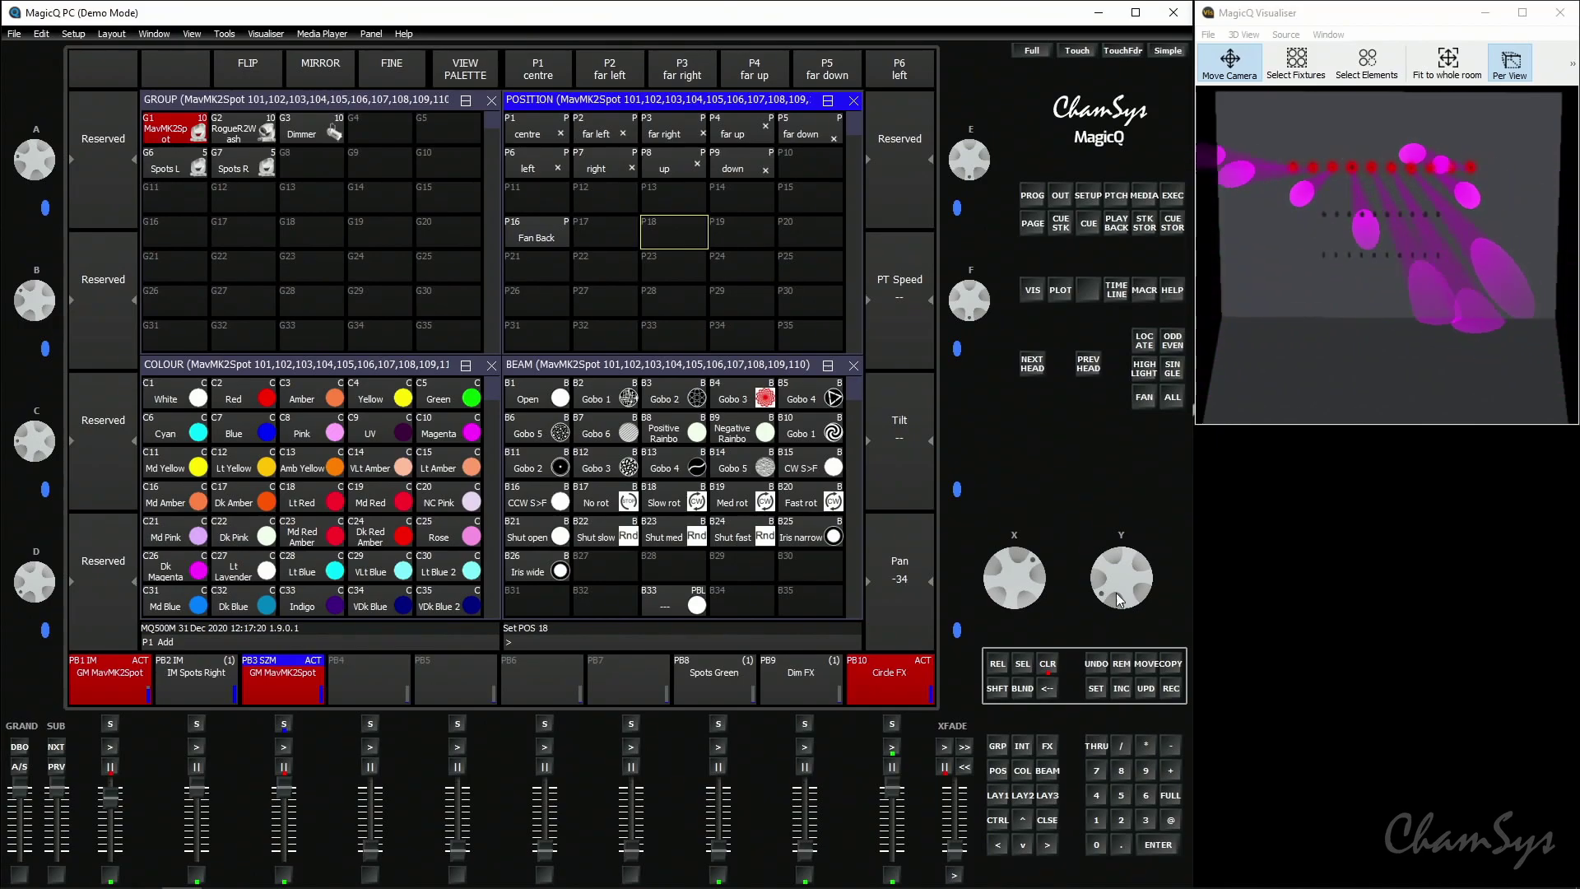
# Step: Record the pan change onto playback 4 as CS18 and clear the programmer
pyautogui.click(1176, 692)
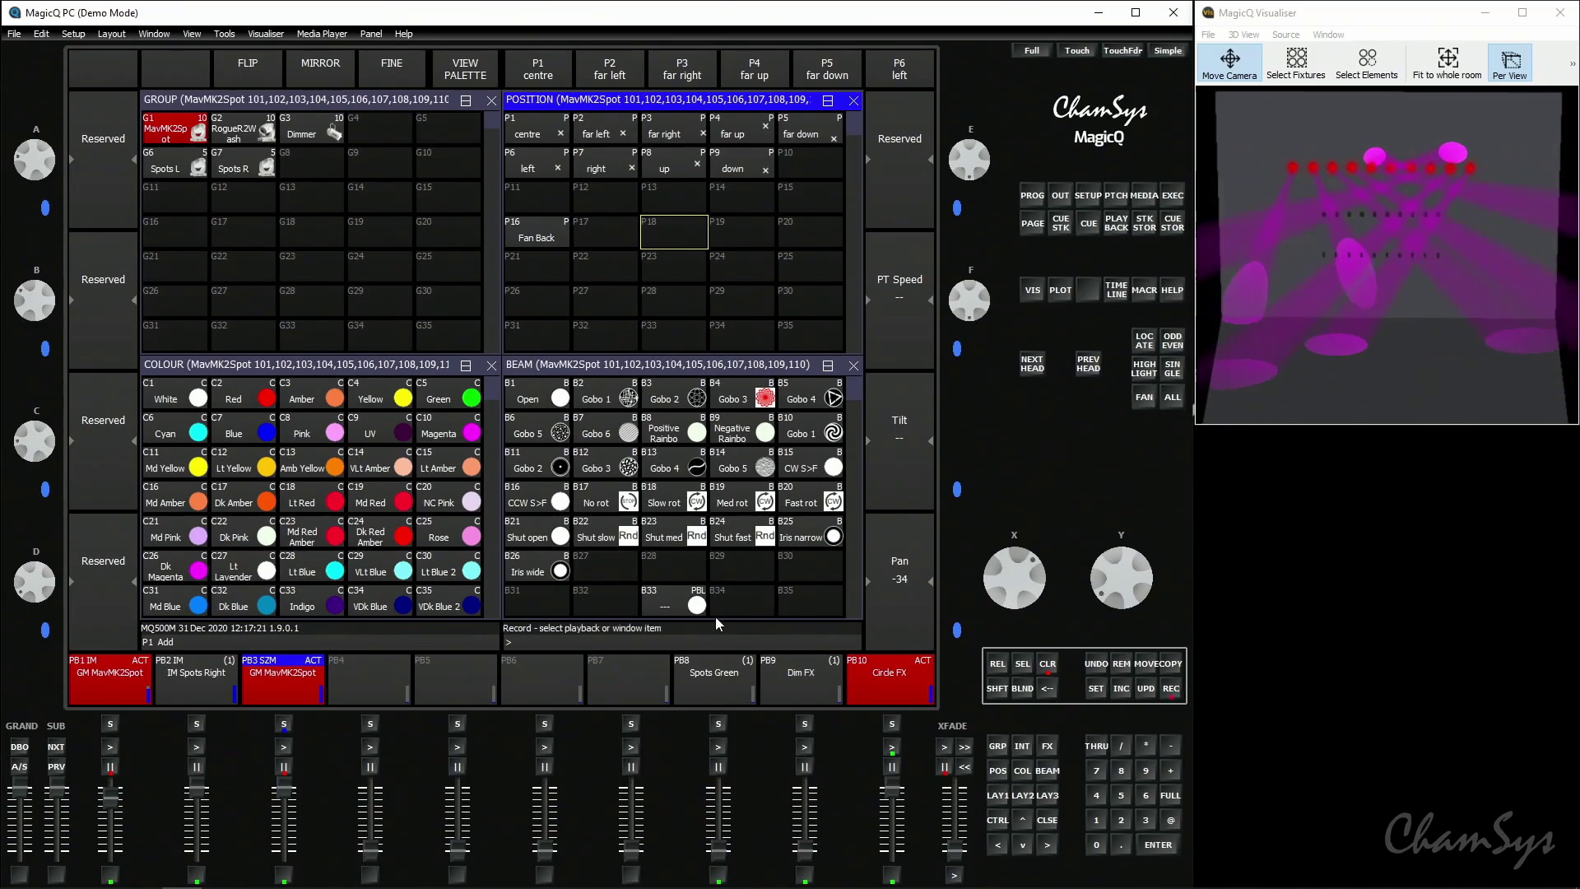
pyautogui.click(397, 684)
pyautogui.click(1052, 665)
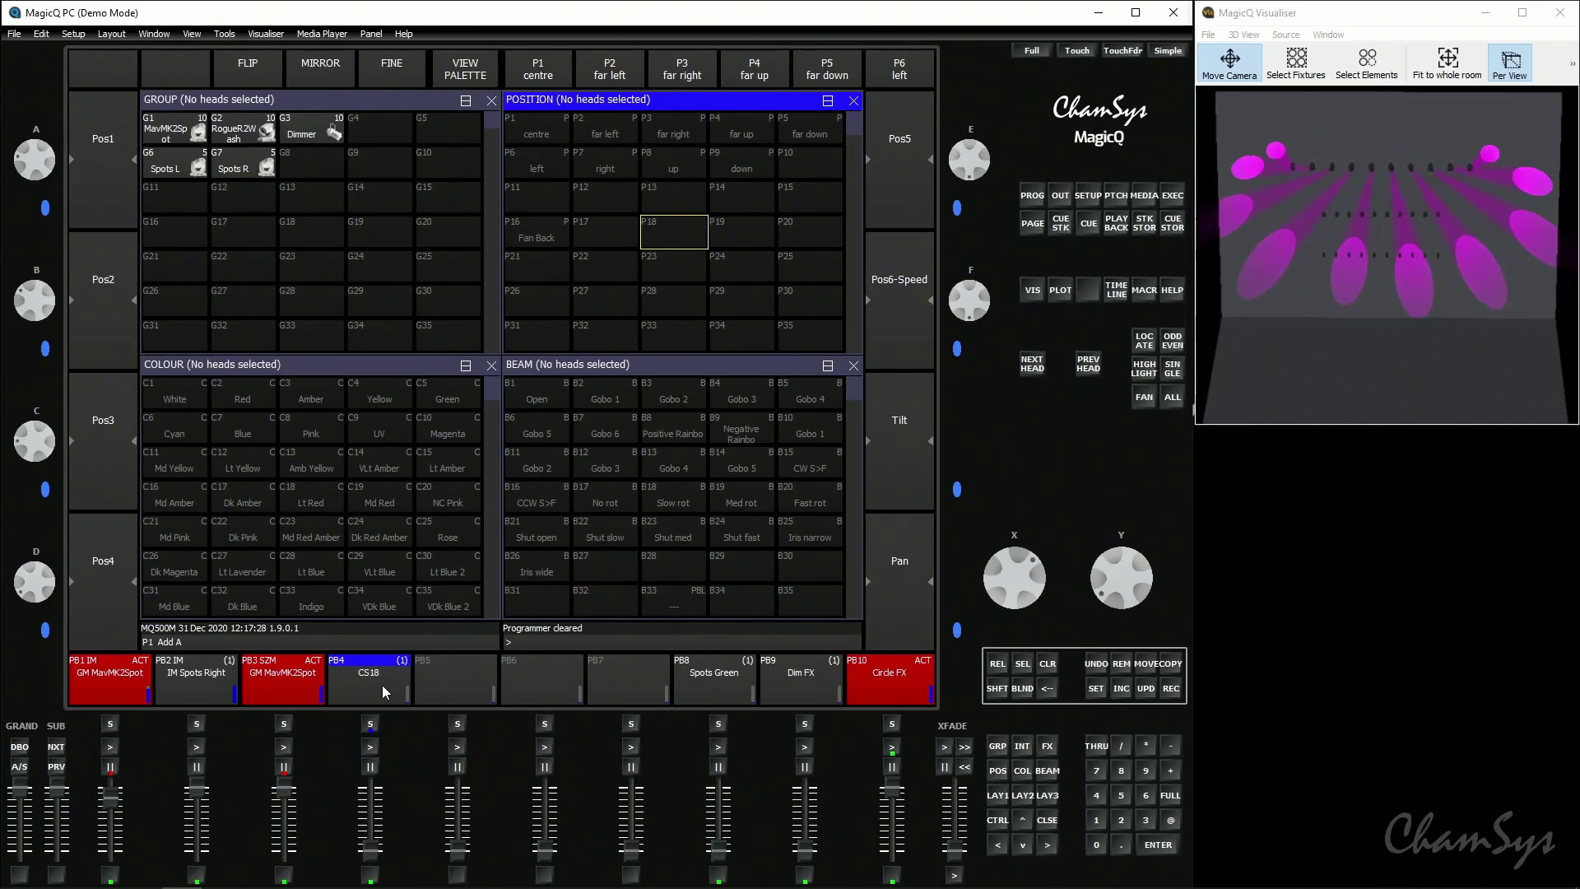
# Step: Make playback 4's CS18 a Speed Master and move its fader to slow the effect
pyautogui.click(383, 690)
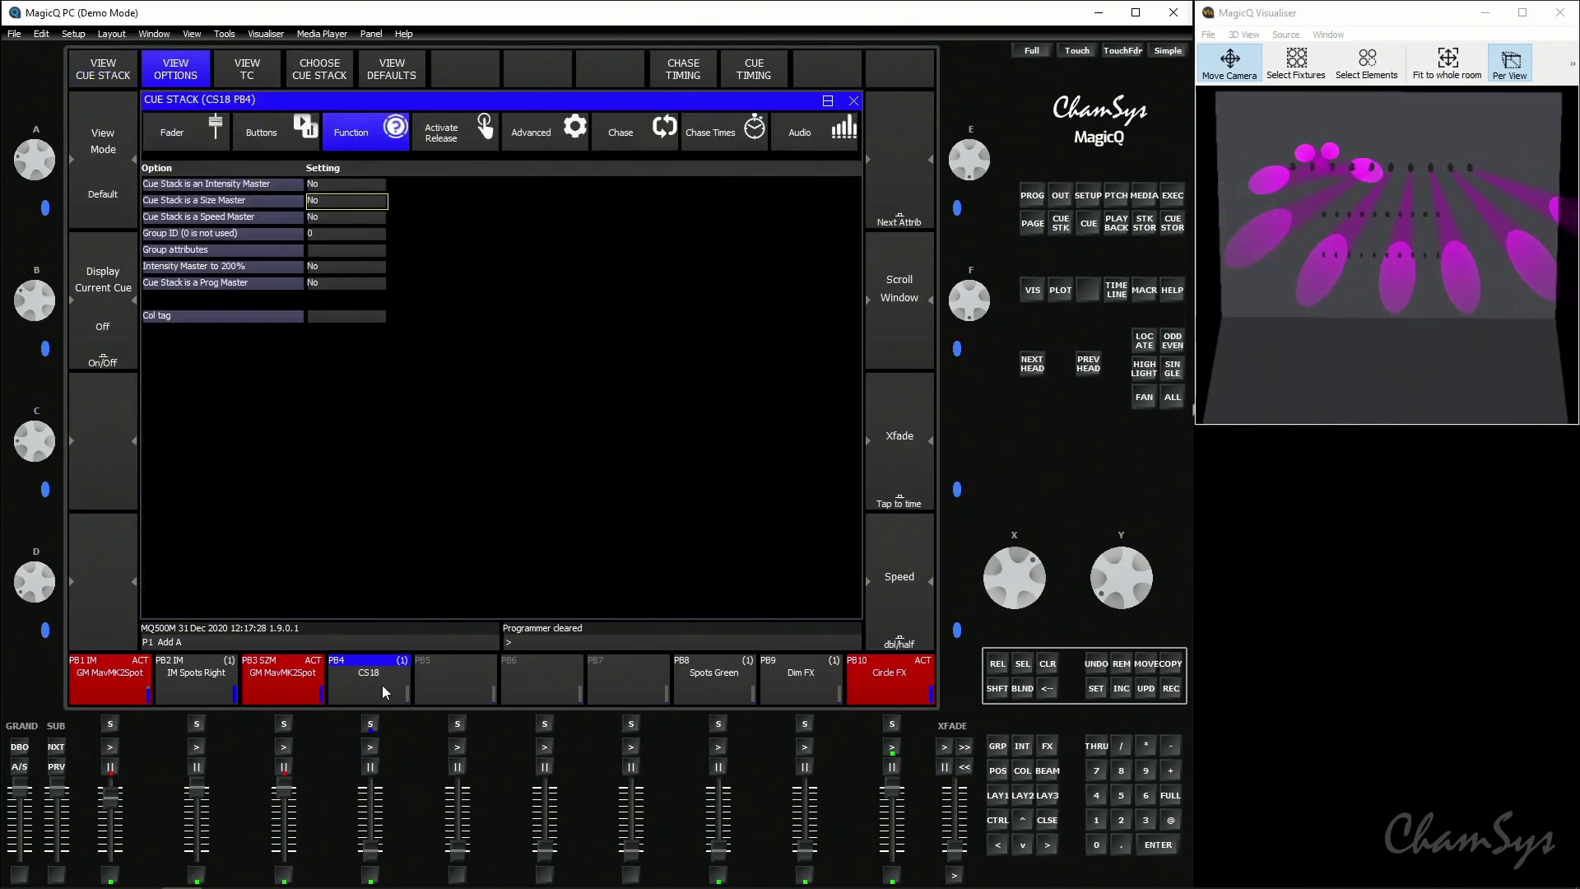
pyautogui.click(350, 219)
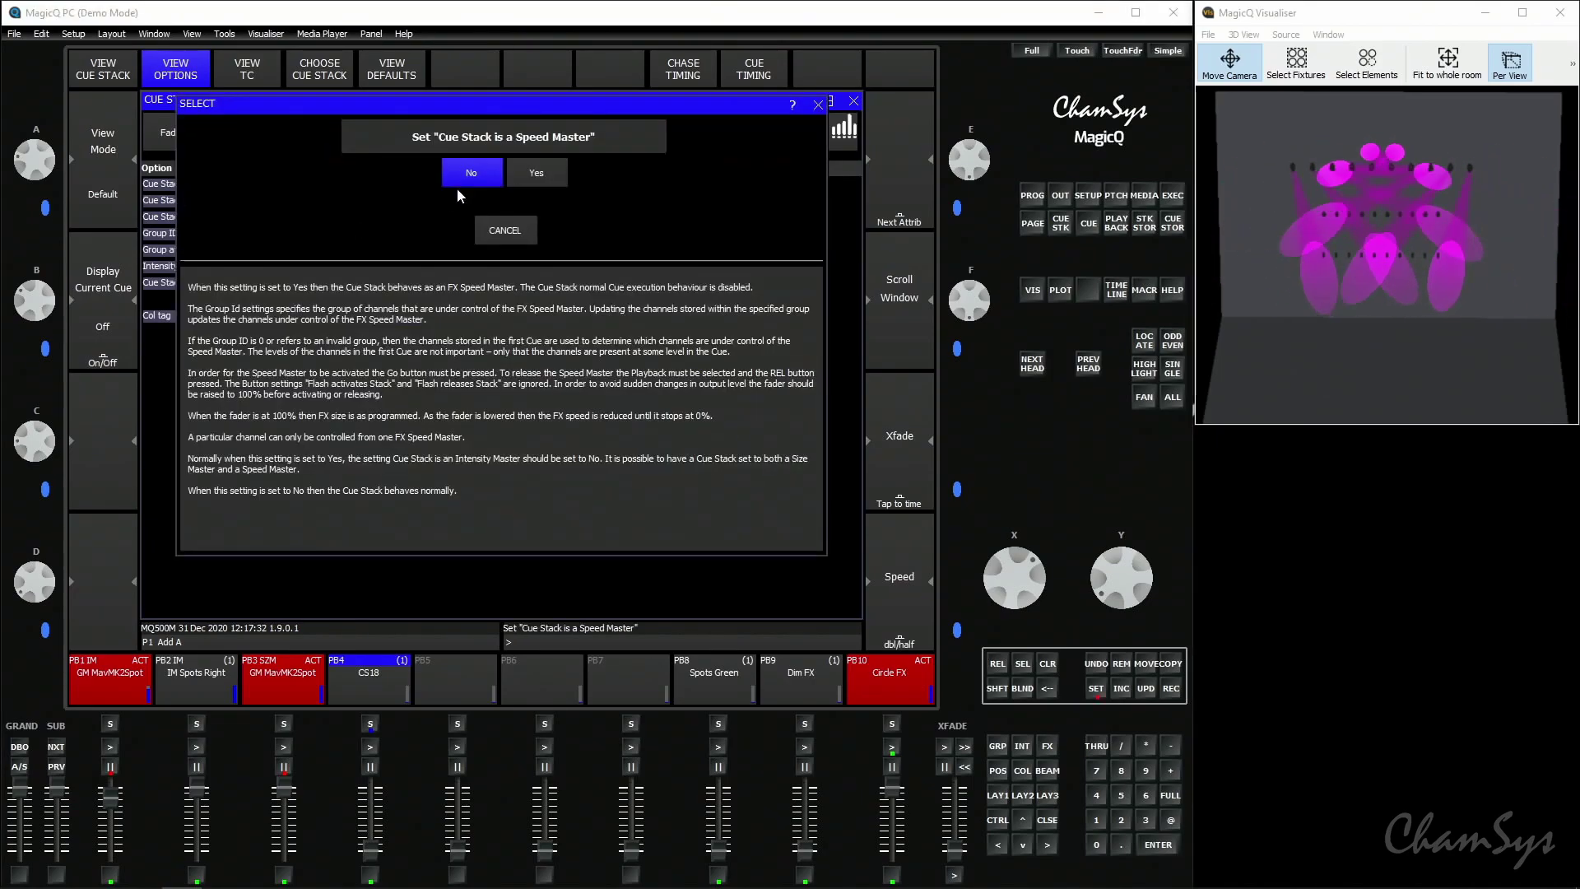
pyautogui.click(535, 174)
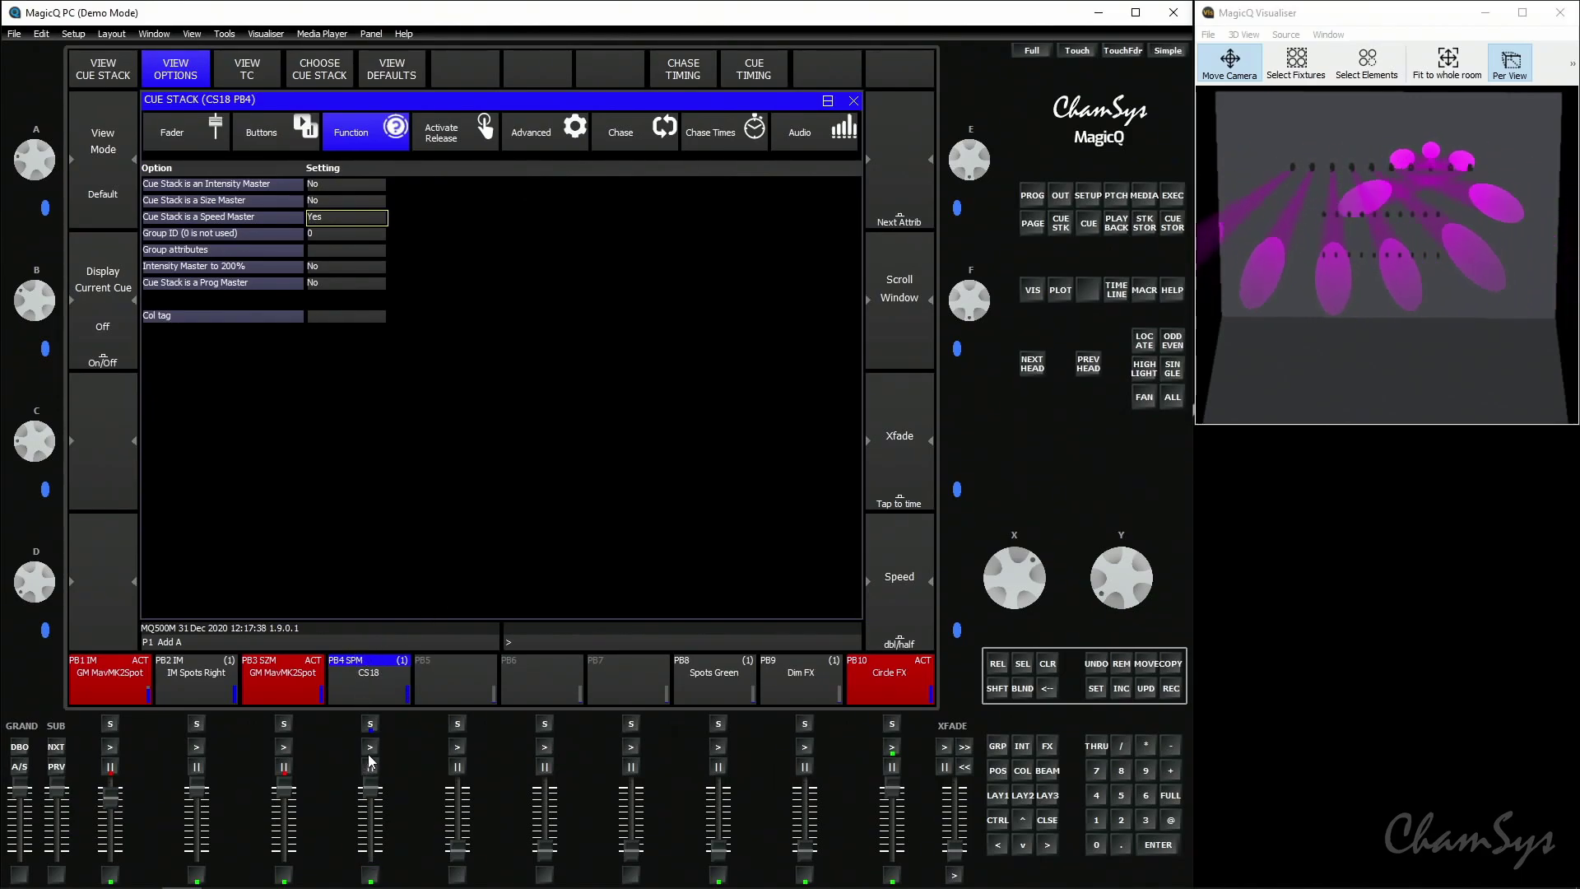
pyautogui.moveTo(370, 788); pyautogui.dragTo(384, 869)
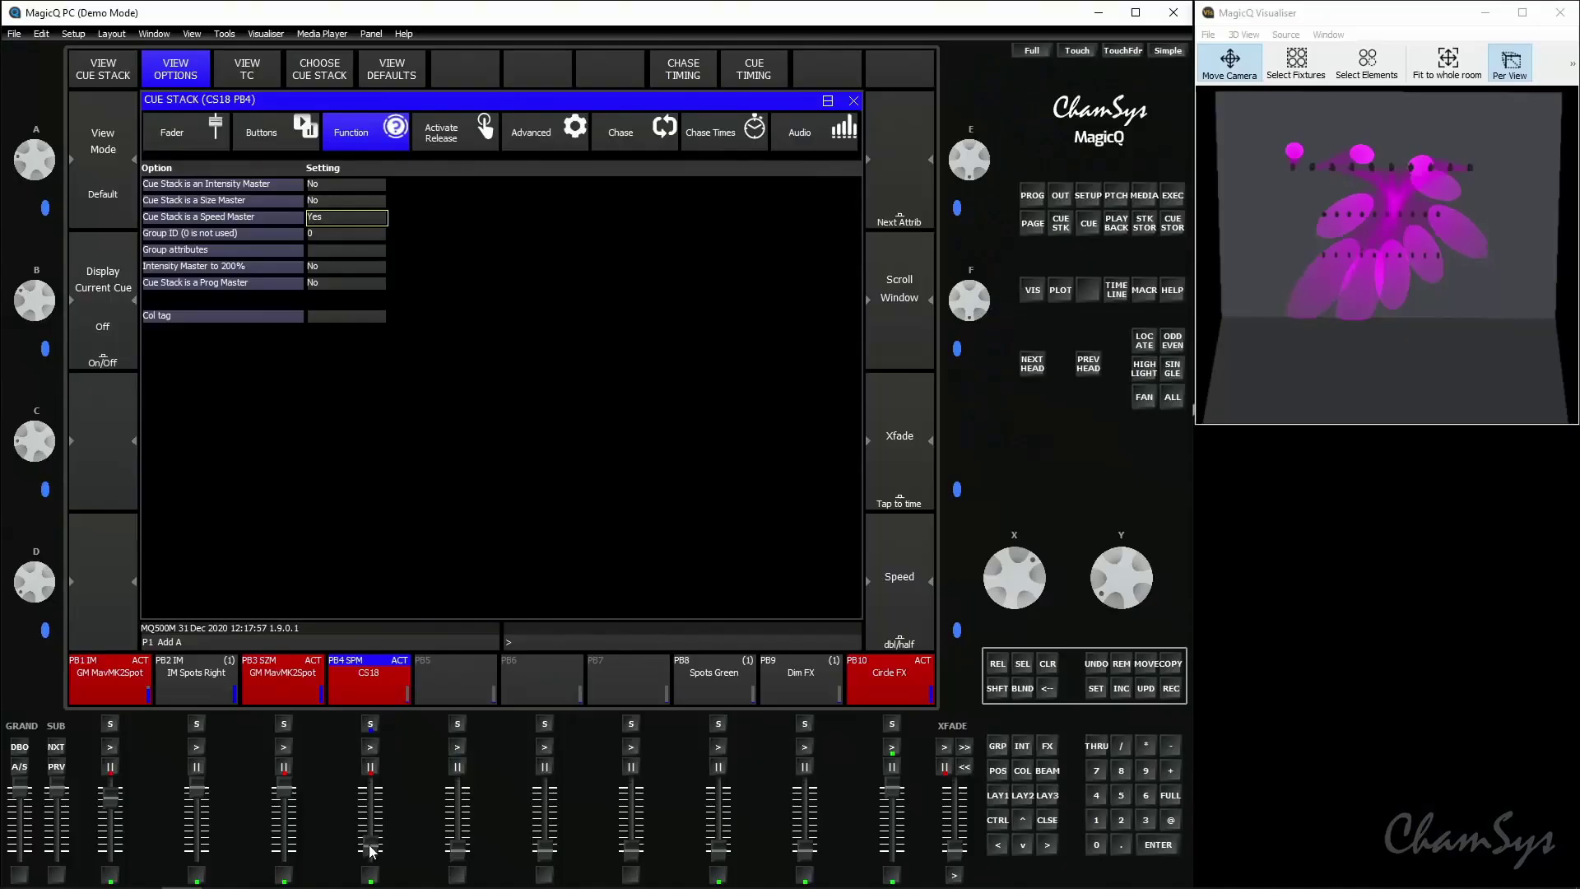
# Step: Move the PB4 fader up and down to vary the effect speed
pyautogui.moveTo(372, 839); pyautogui.dragTo(374, 780)
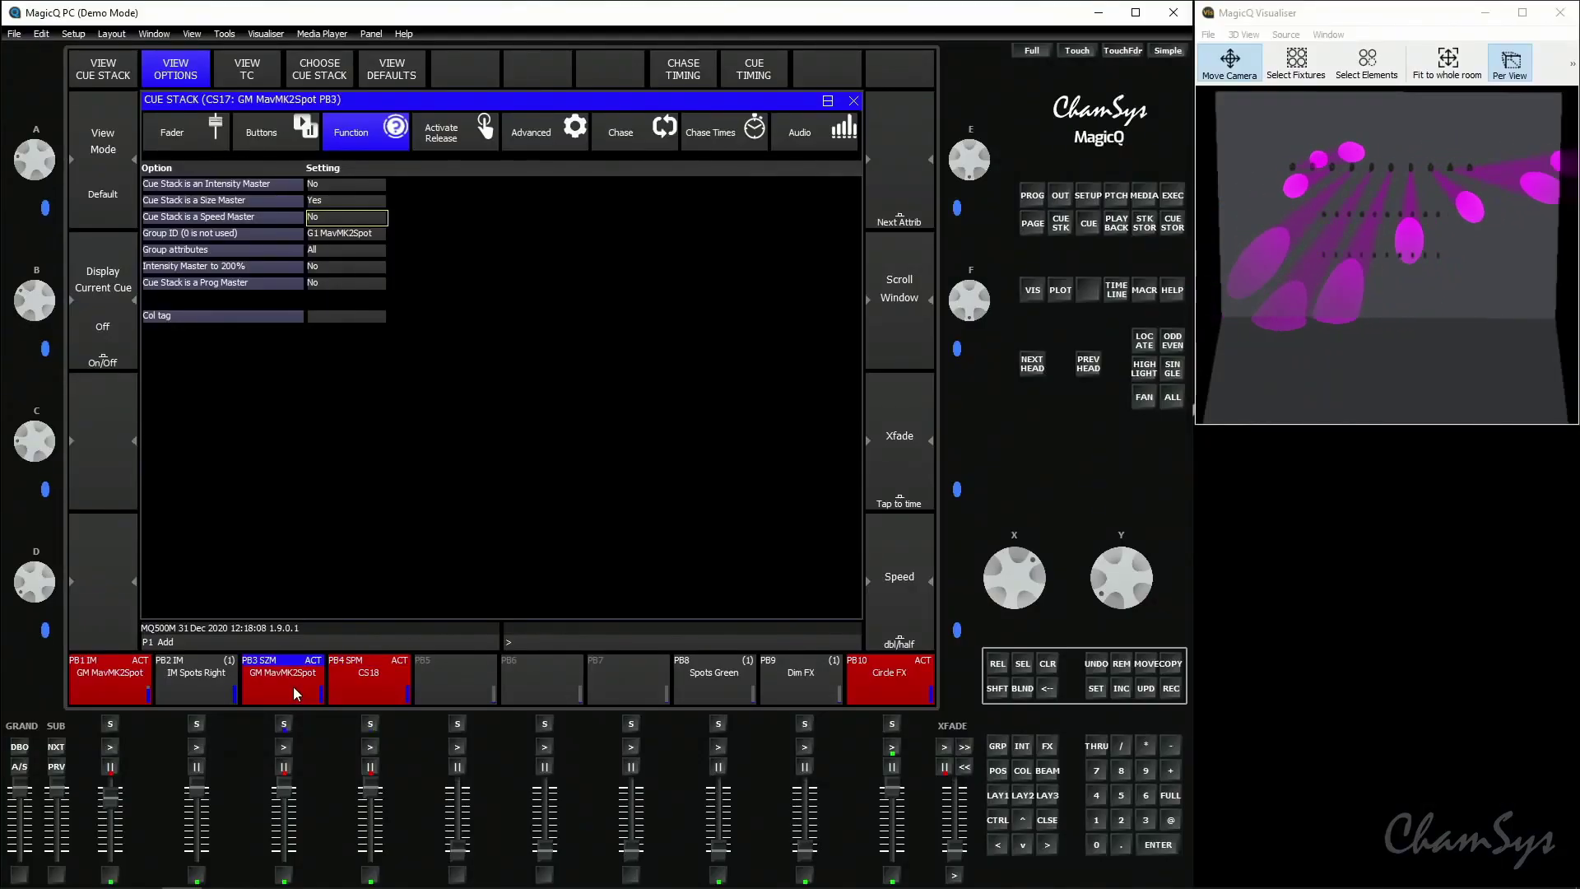
# Step: Limit playback 3's size master to Tilt, activate it, then lower and restore its fader
pyautogui.click(339, 251)
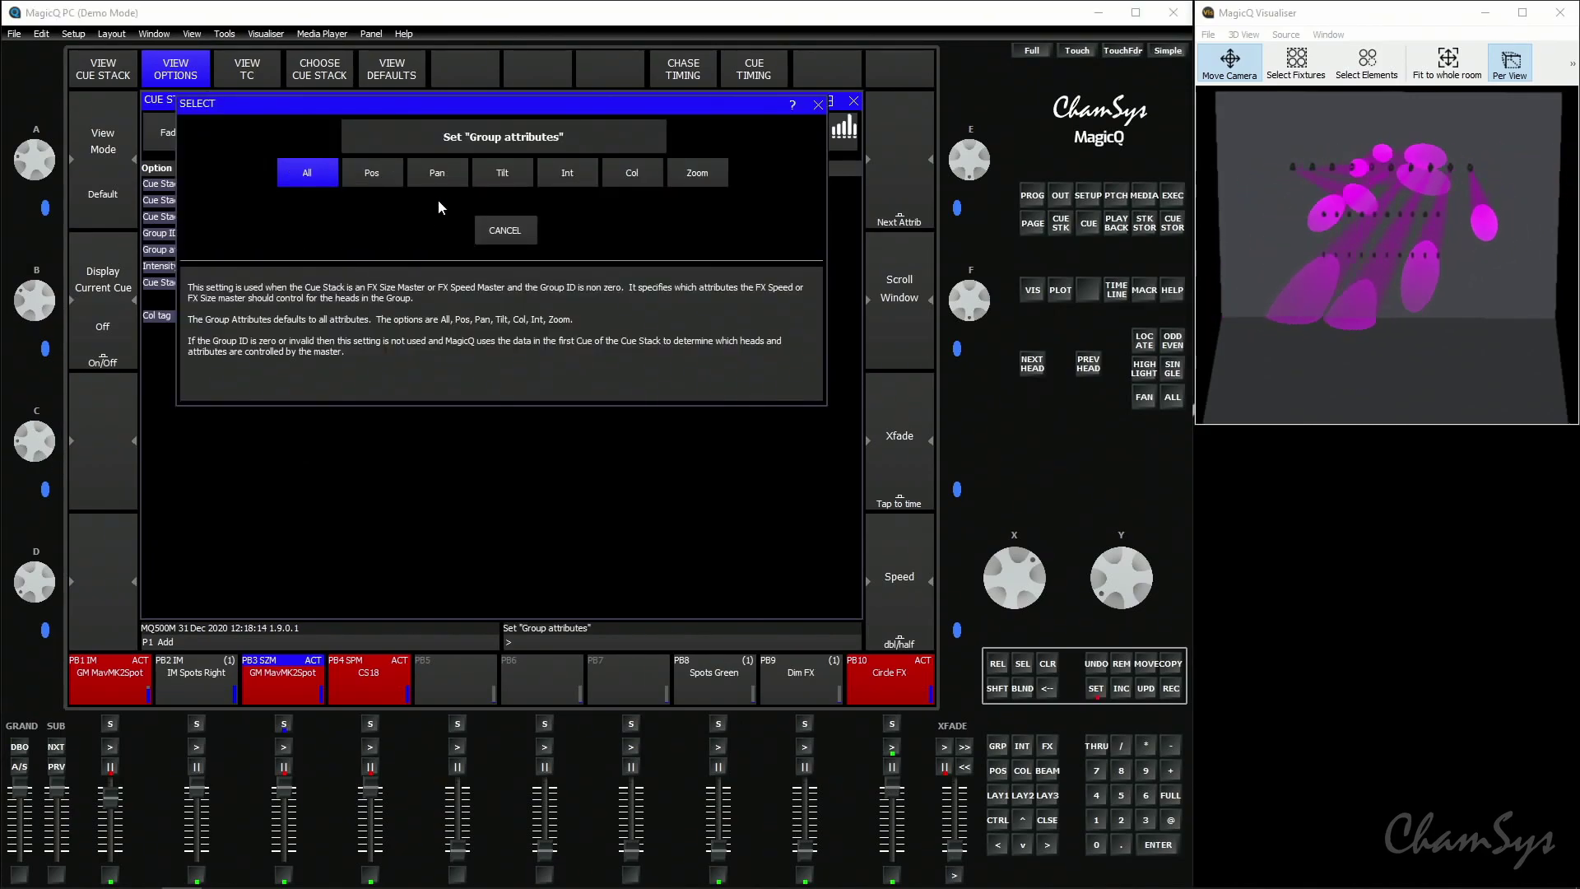
pyautogui.click(503, 173)
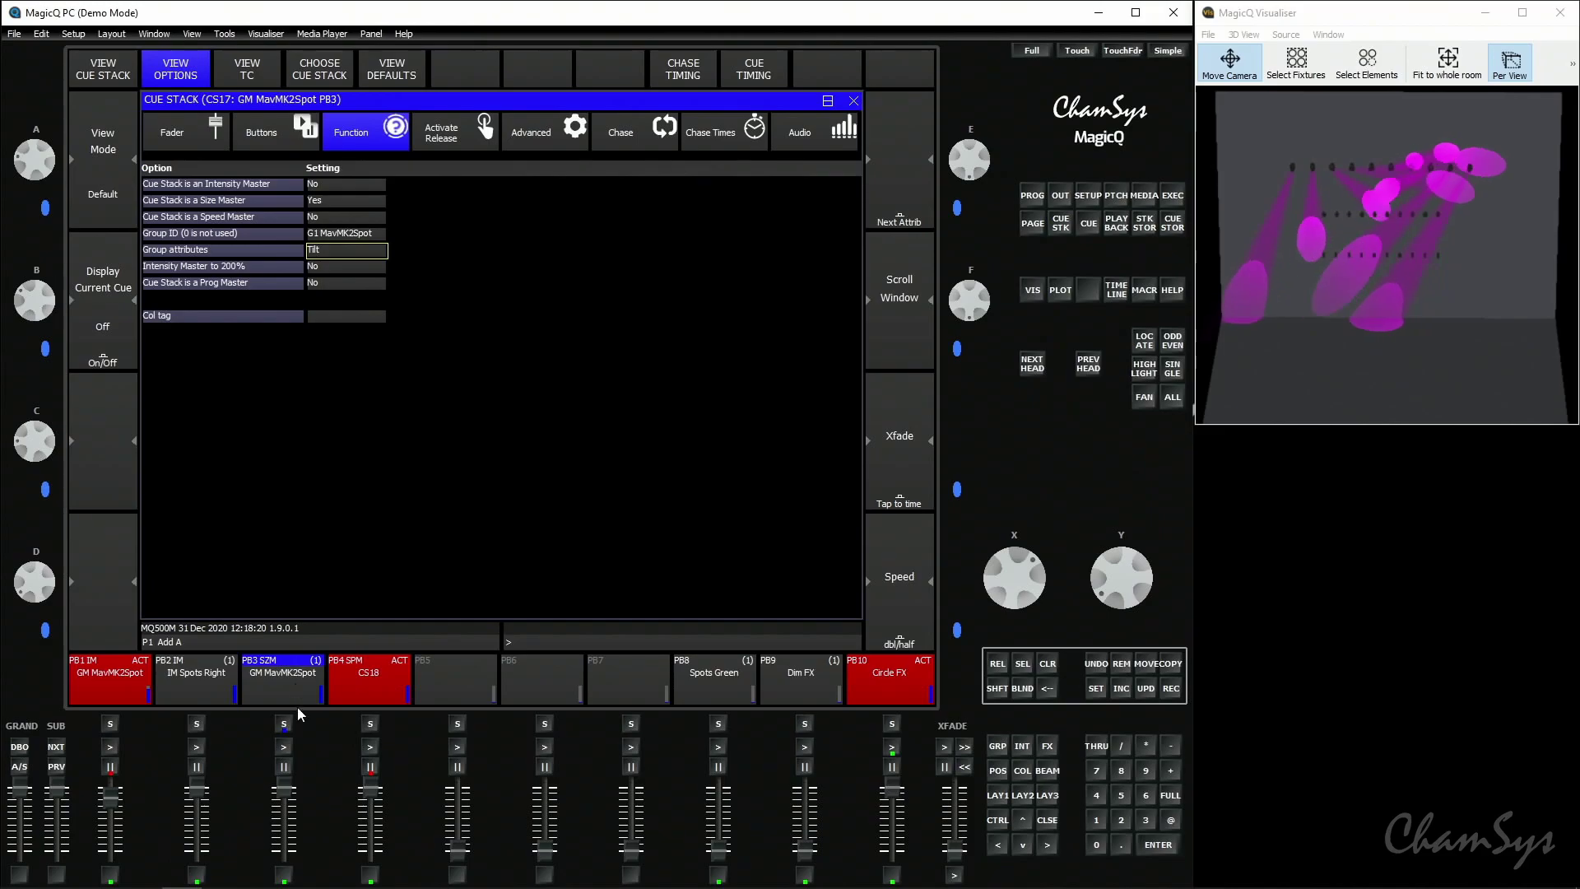
pyautogui.click(288, 747)
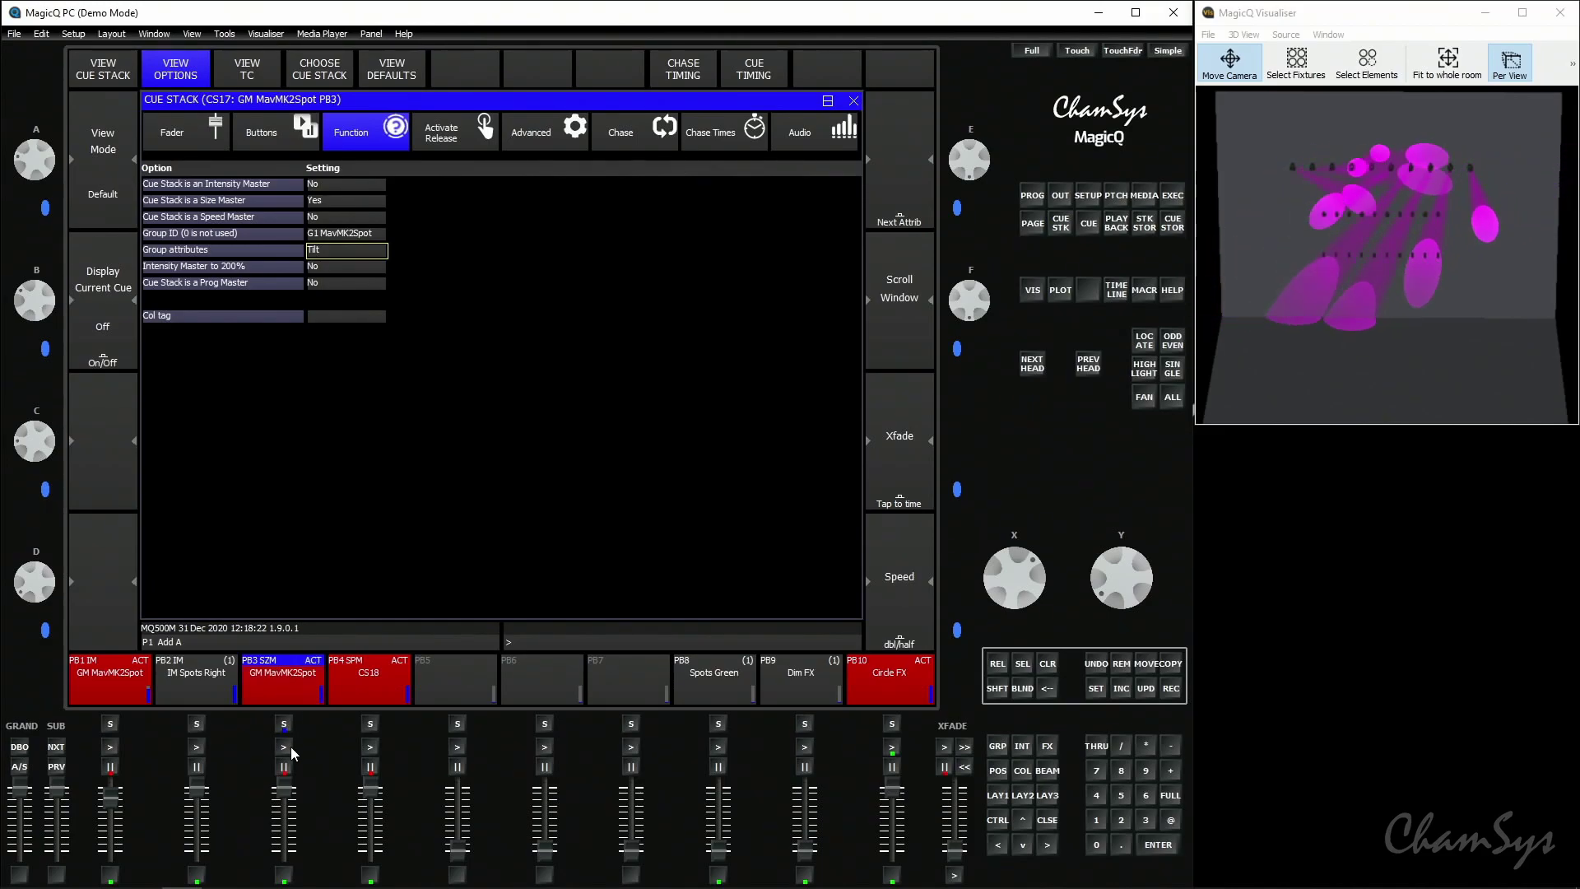
pyautogui.moveTo(291, 797); pyautogui.dragTo(305, 874)
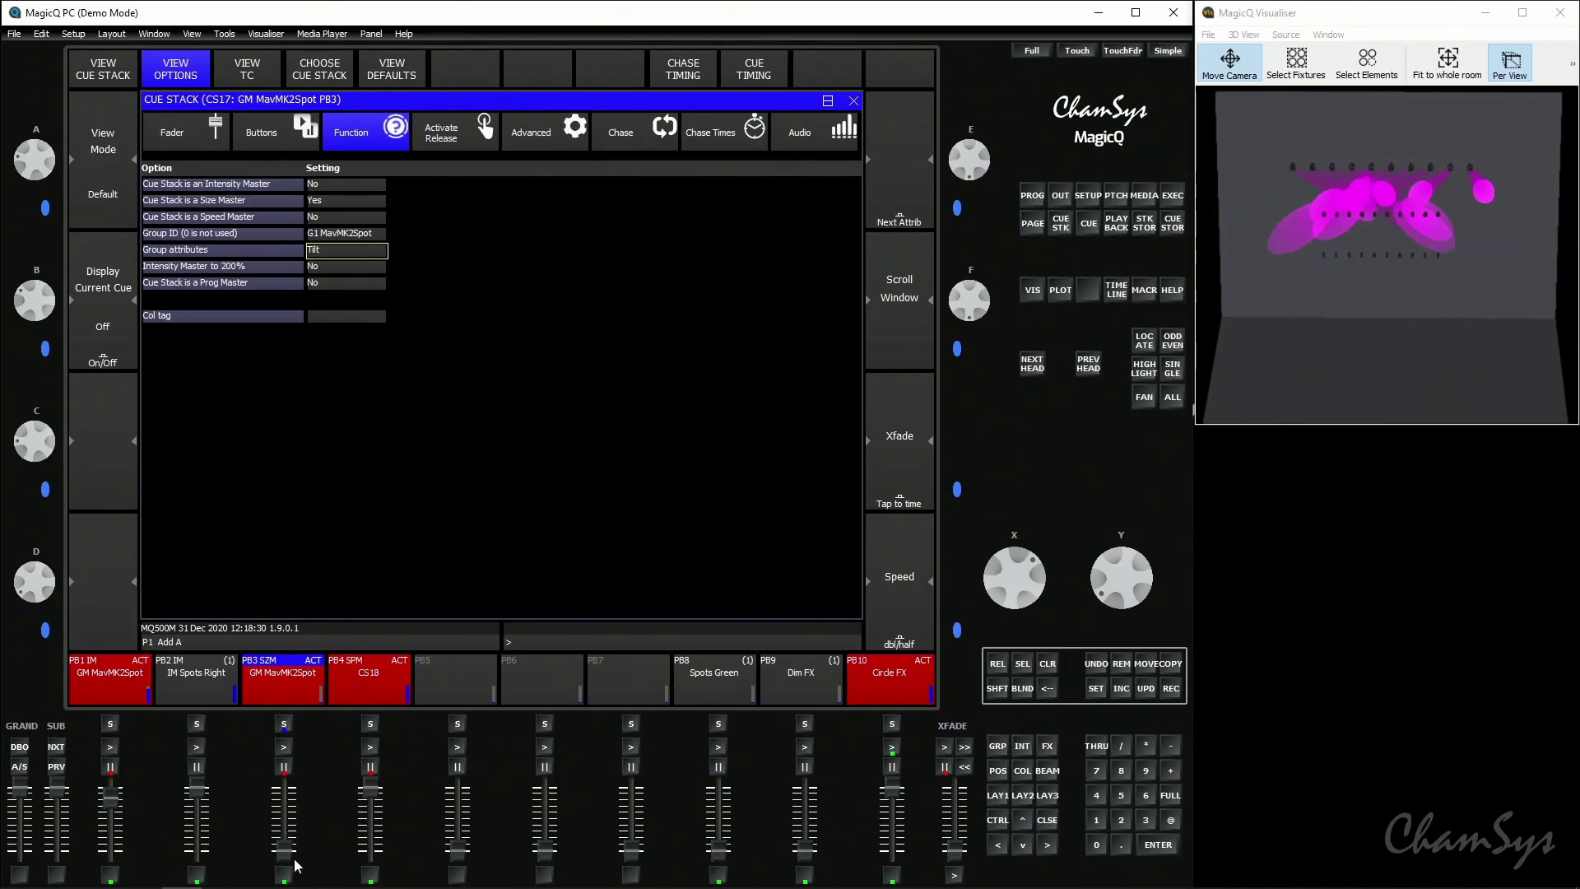
pyautogui.moveTo(275, 861); pyautogui.dragTo(285, 790)
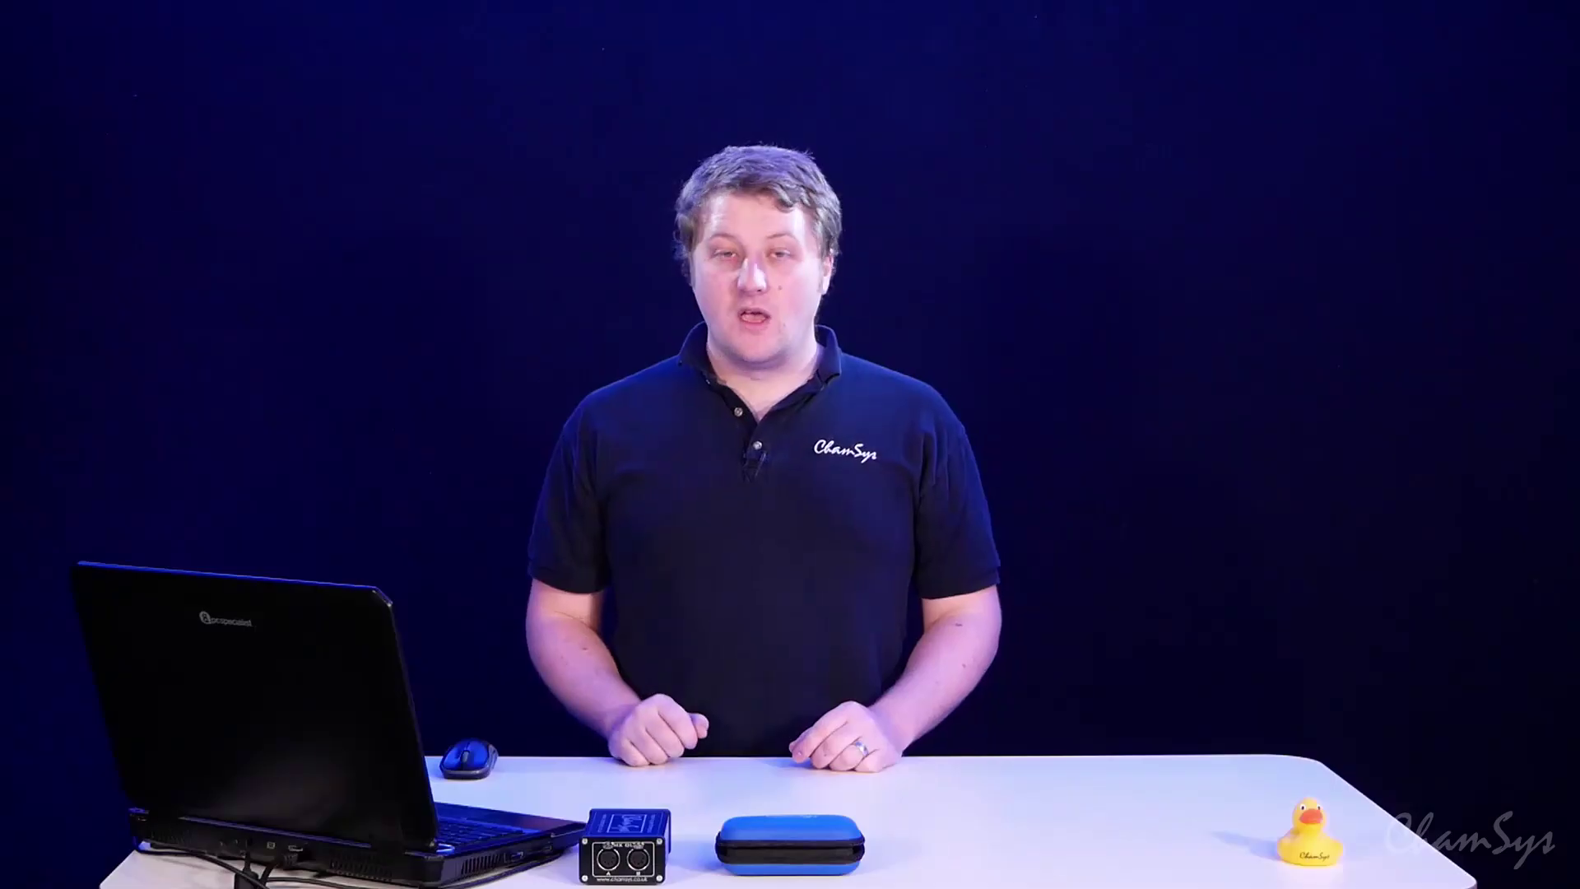